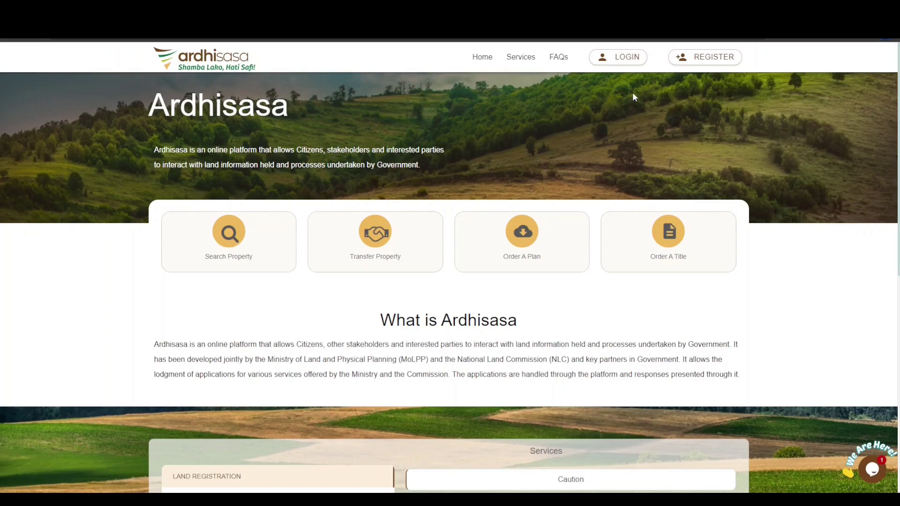
Open the Ardhisasa sign-in form from the public home page
{"action": "left_click", "coordinate": [628, 68]}
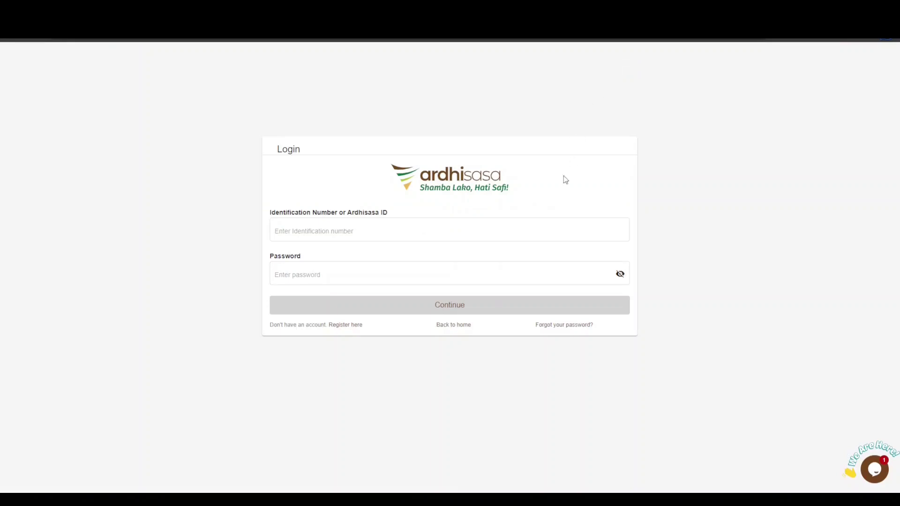
Enter the account's Ardhisasa ID and password and request a one-time code
{"action": "left_click", "coordinate": [464, 233]}
{"action": "key", "text": "ctrl+v"}
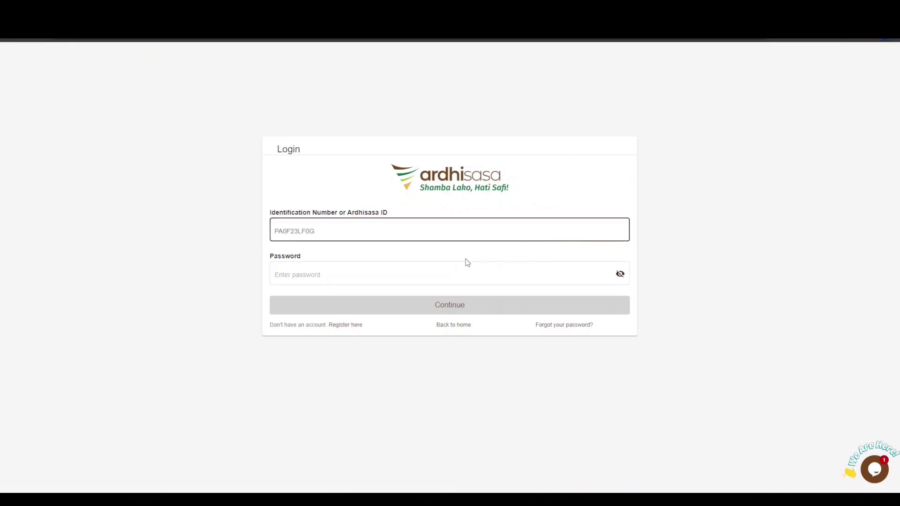
{"action": "left_click", "coordinate": [342, 274]}
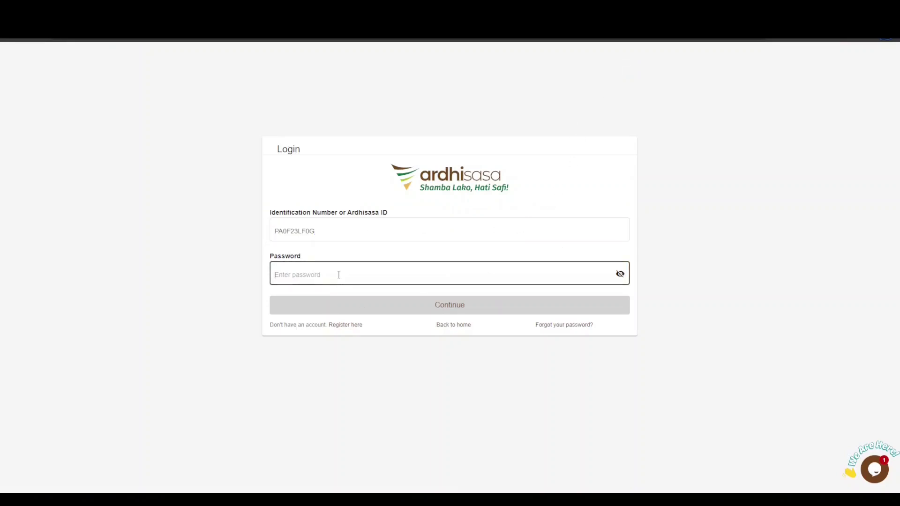
{"action": "key", "text": "ctrl+v"}
{"action": "left_click", "coordinate": [427, 307]}
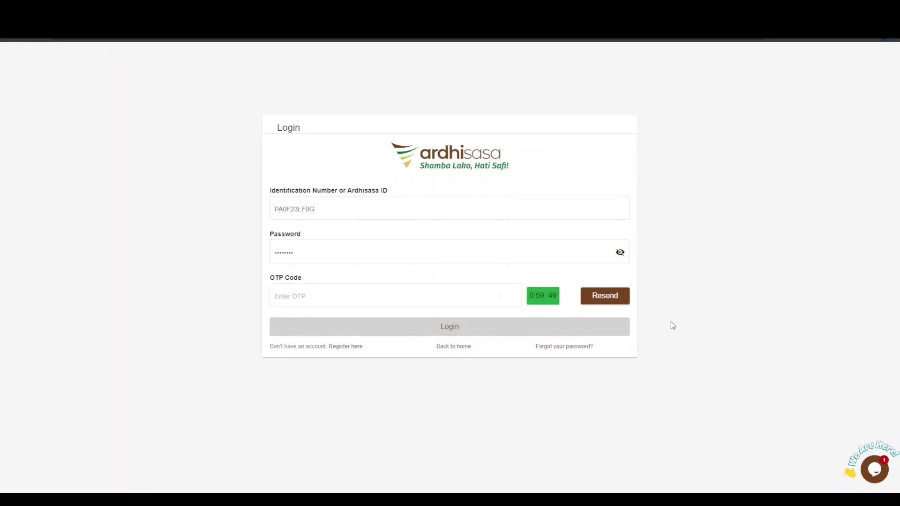
Enter the one-time verification code and log in to the dashboard
{"action": "left_click", "coordinate": [299, 295]}
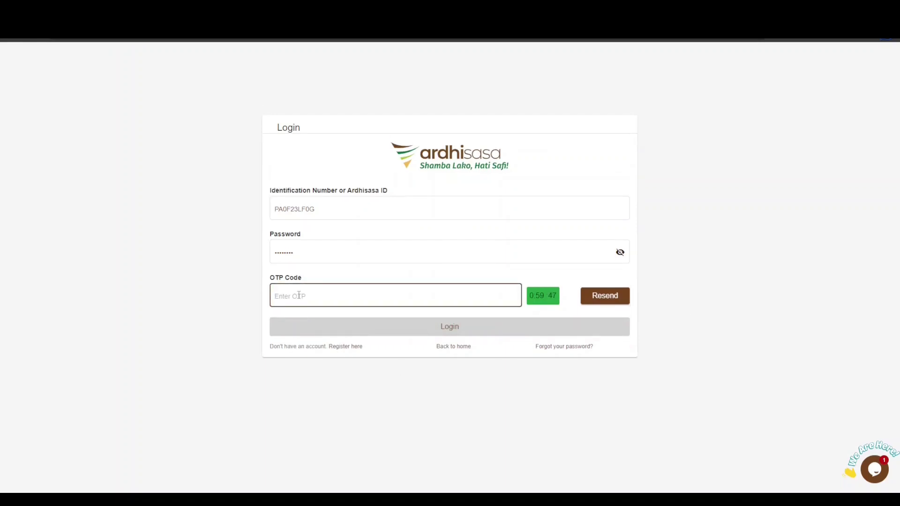
{"action": "key", "text": "ctrl+v"}
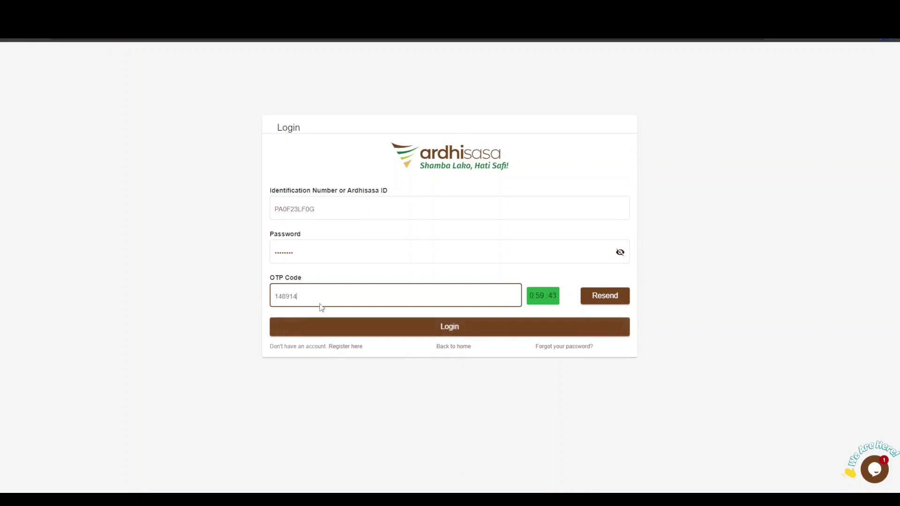
{"action": "left_click", "coordinate": [448, 328]}
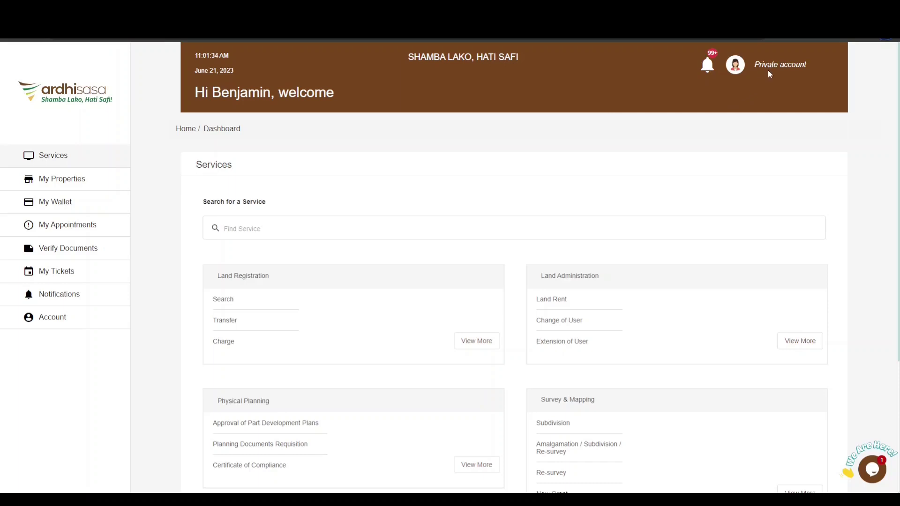
Switch the header profile from Private account to Advocate Account
{"action": "left_click", "coordinate": [734, 74]}
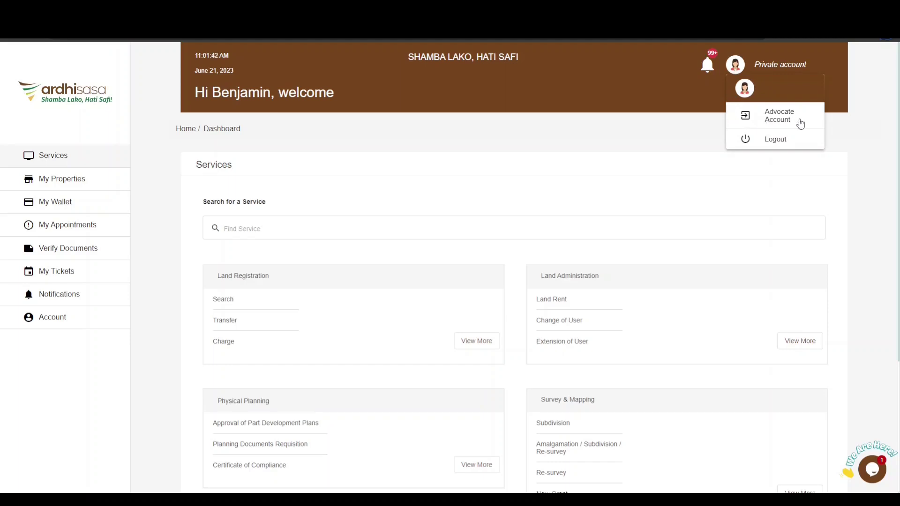
{"action": "left_click", "coordinate": [800, 122]}
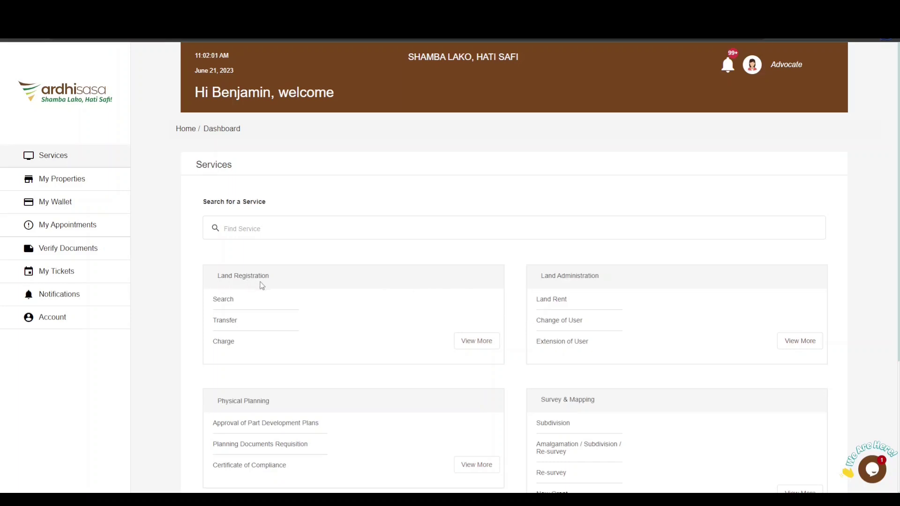
Go to Land Registration > Transfer > Transfer by Chargee in a Public Auction (FORM LRA 61A)
{"action": "left_click", "coordinate": [476, 341]}
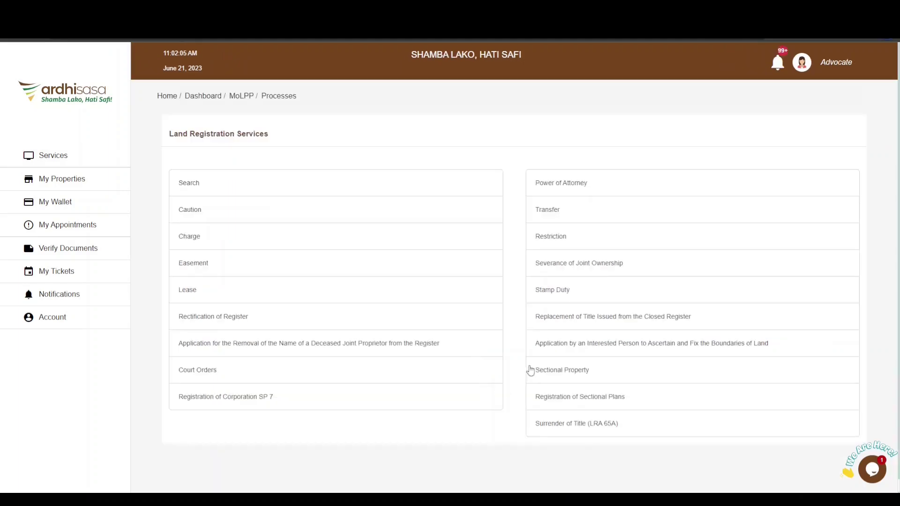
{"action": "left_click", "coordinate": [546, 211]}
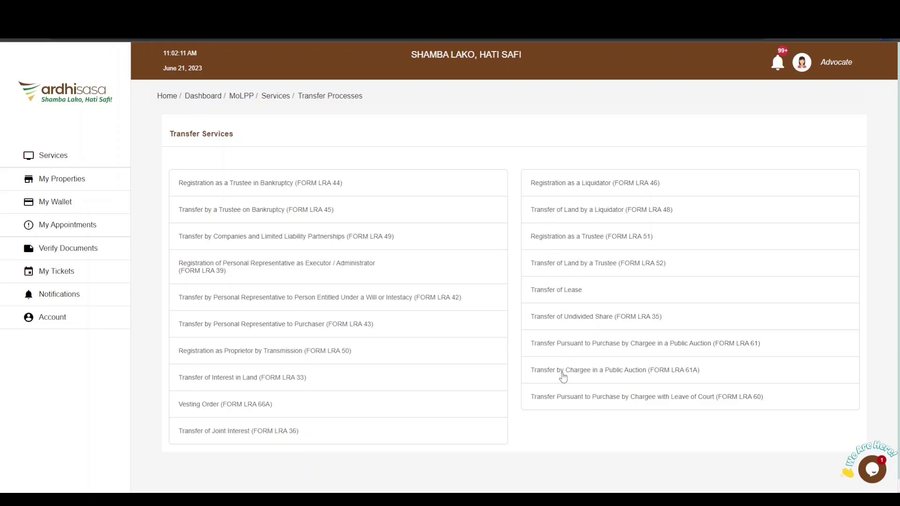
{"action": "left_click", "coordinate": [610, 374]}
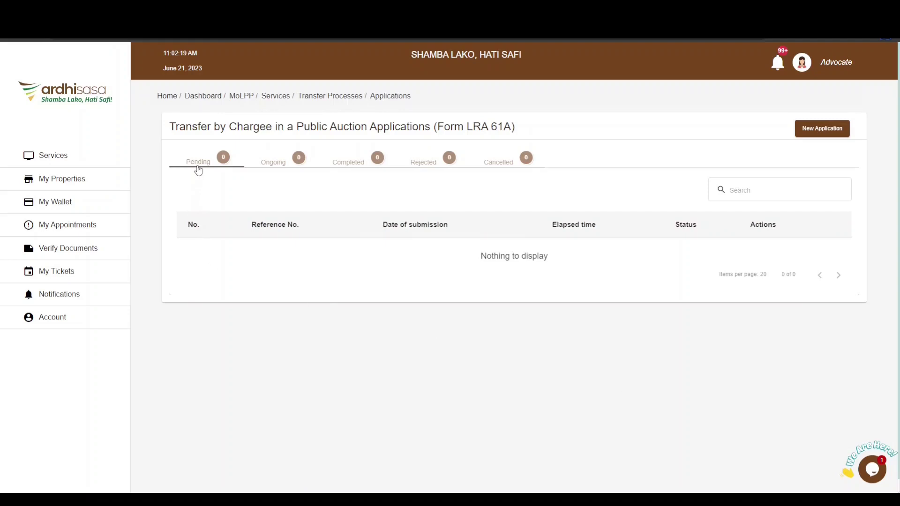
{"action": "left_click", "coordinate": [274, 166]}
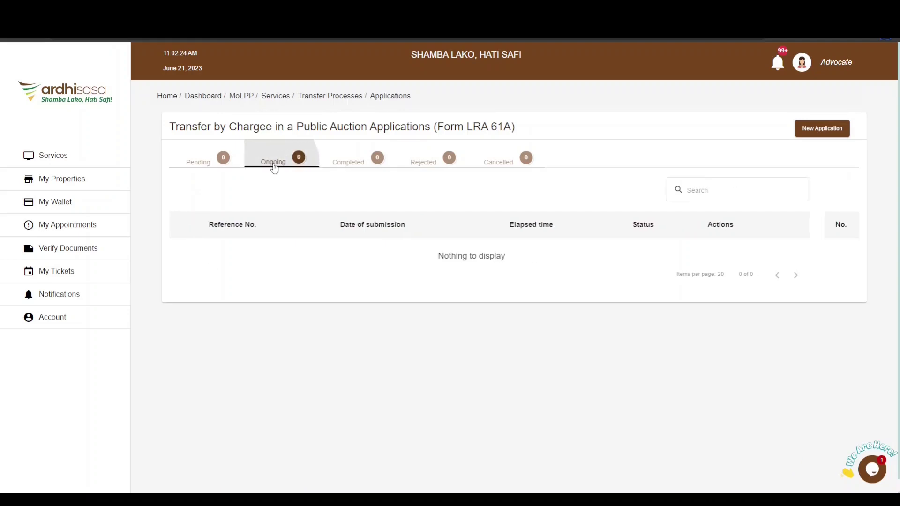
{"action": "left_click", "coordinate": [358, 169]}
{"action": "left_click", "coordinate": [430, 167]}
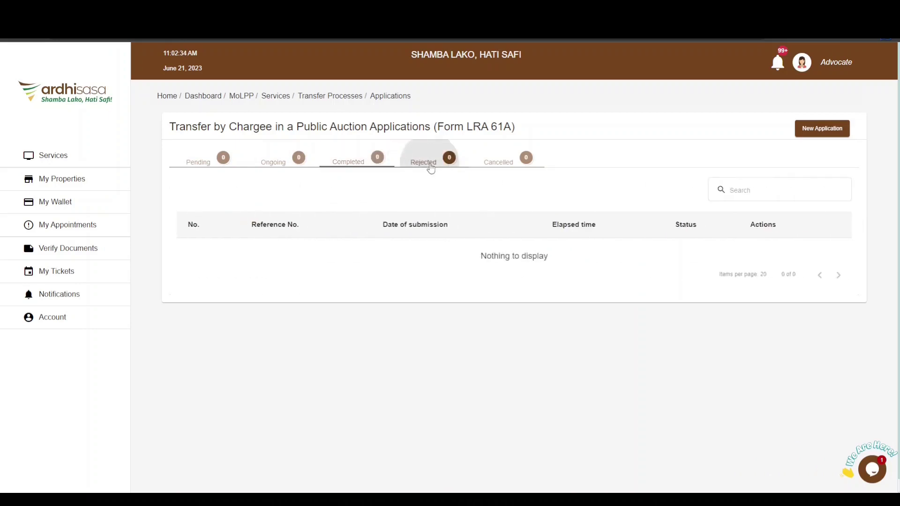
{"action": "left_click", "coordinate": [509, 172]}
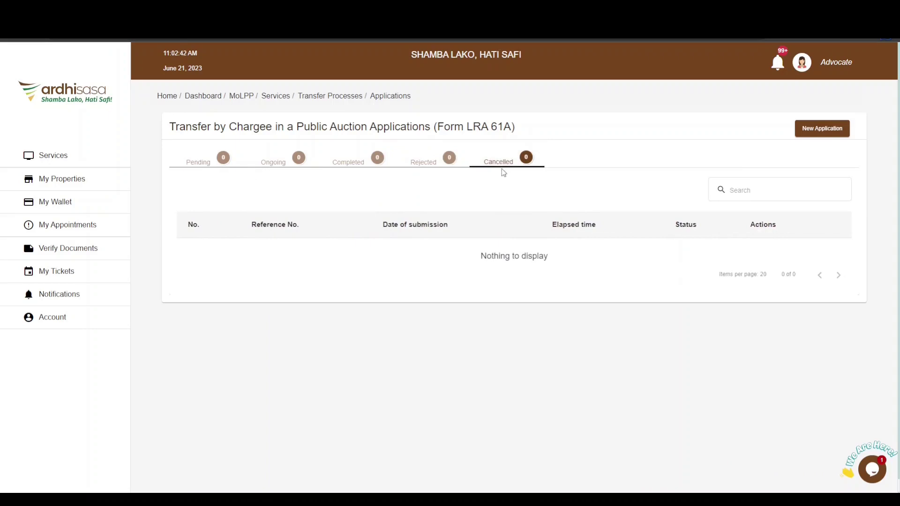
{"action": "left_click", "coordinate": [217, 168]}
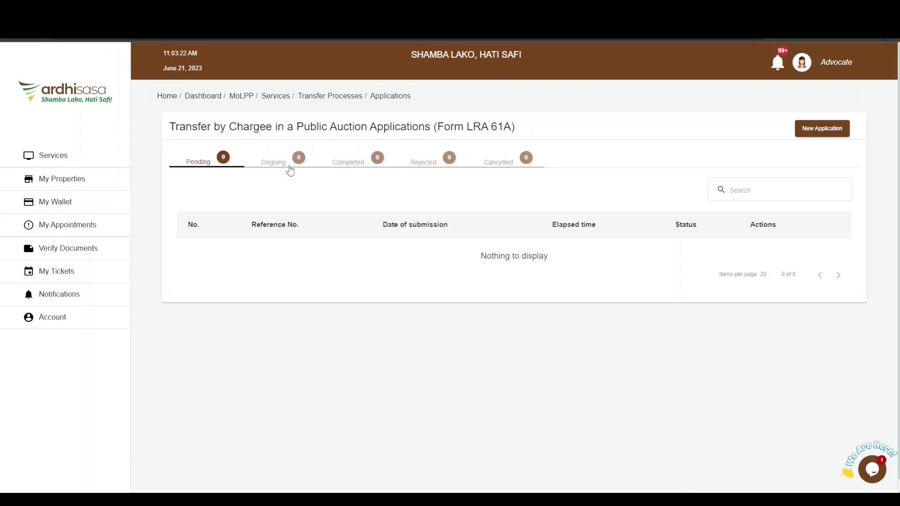
{"action": "left_click", "coordinate": [290, 170]}
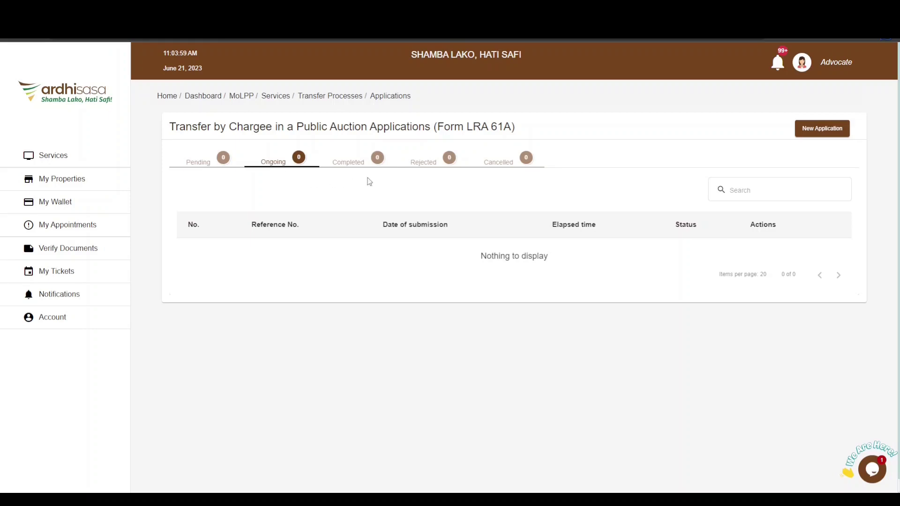
{"action": "left_click", "coordinate": [369, 165]}
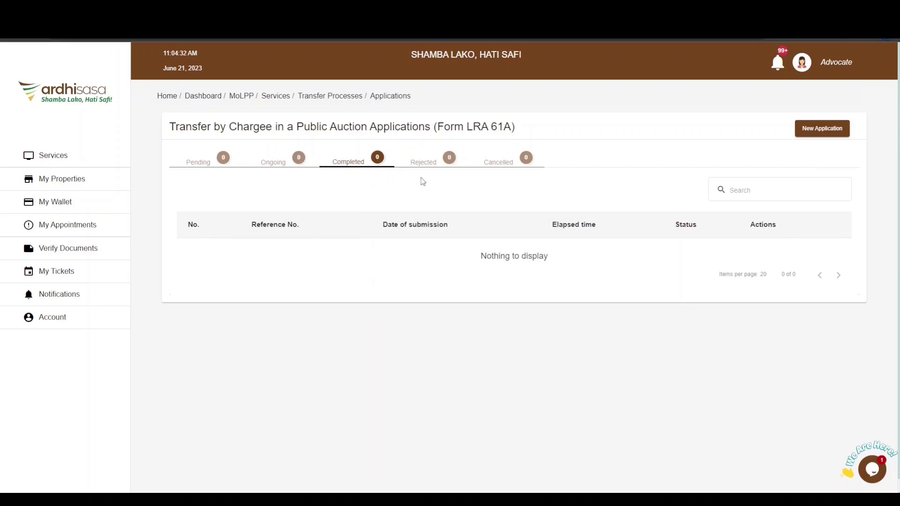
{"action": "left_click", "coordinate": [438, 167]}
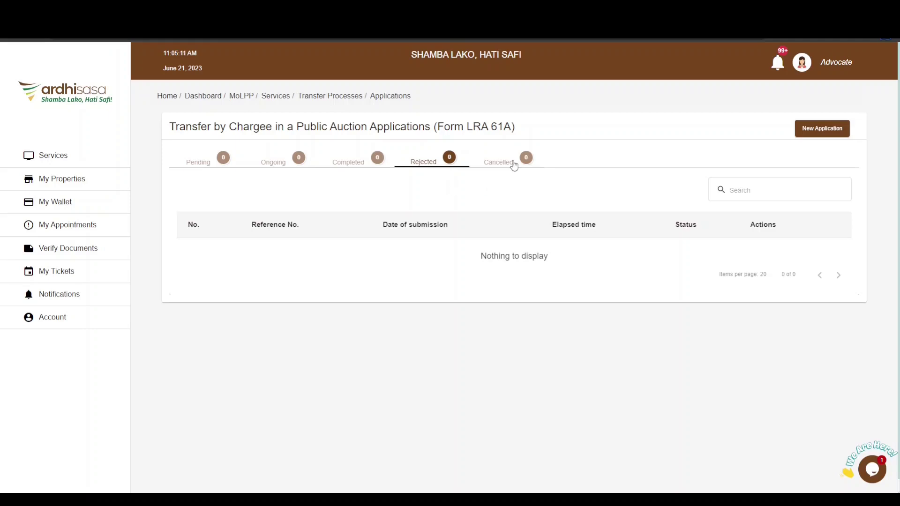
{"action": "left_click", "coordinate": [514, 166]}
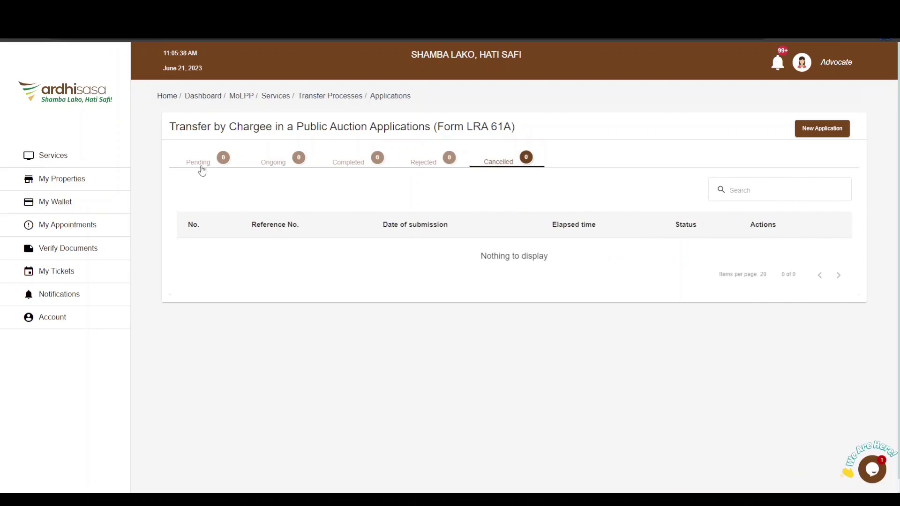
{"action": "left_click", "coordinate": [202, 169]}
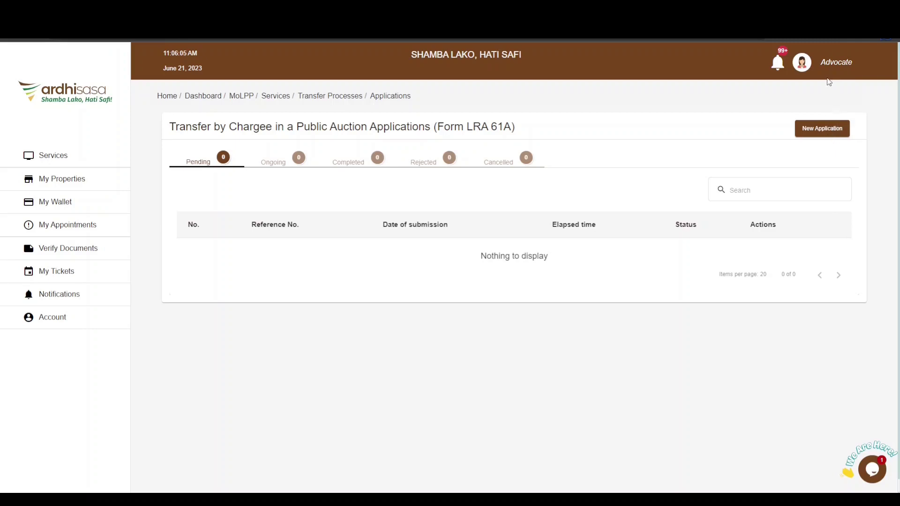
Start a new LRA 61A application and read the consideration, execution and actors FAQs
{"action": "left_click", "coordinate": [827, 135]}
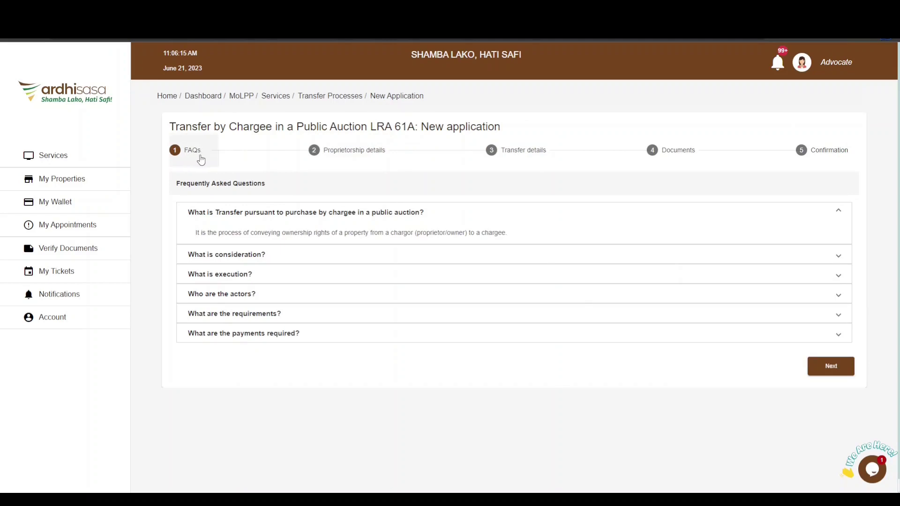
{"action": "left_click", "coordinate": [264, 258]}
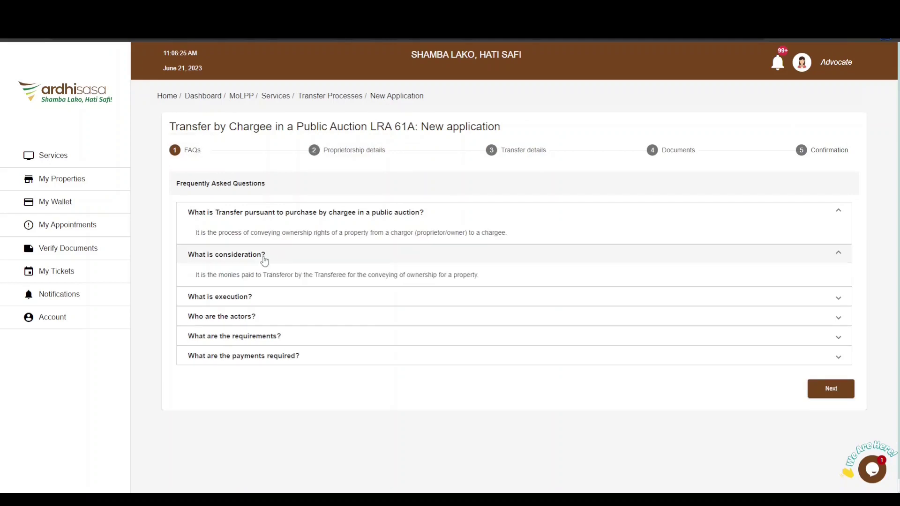
{"action": "left_click", "coordinate": [261, 303]}
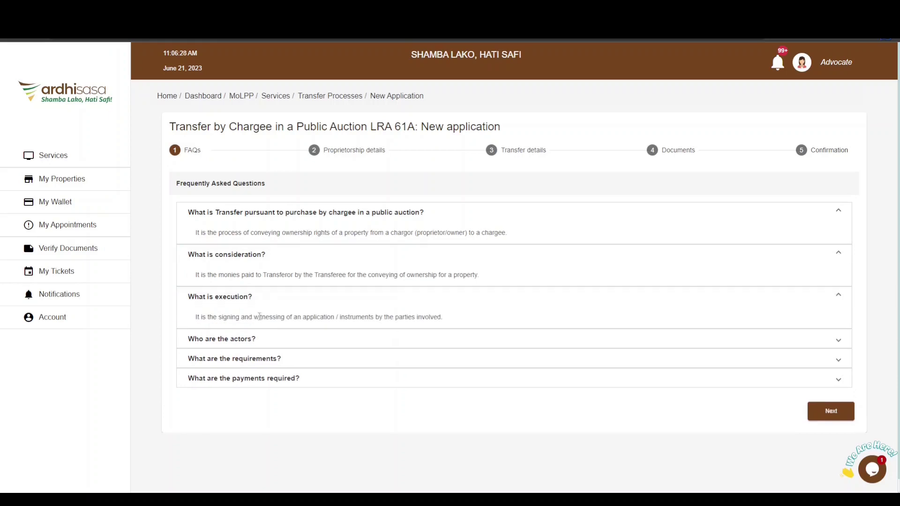
{"action": "left_click", "coordinate": [256, 342]}
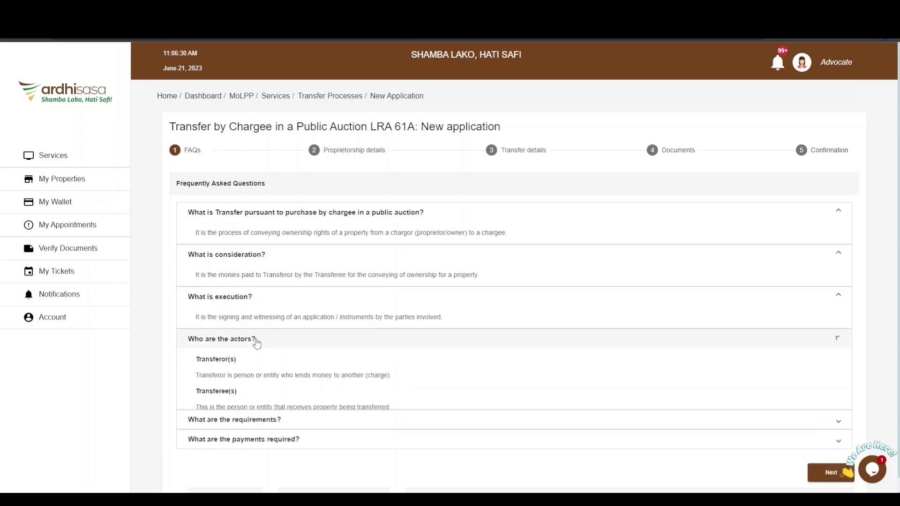
{"action": "scroll", "coordinate": [257, 344], "scroll_direction": "down", "scroll_amount": 2}
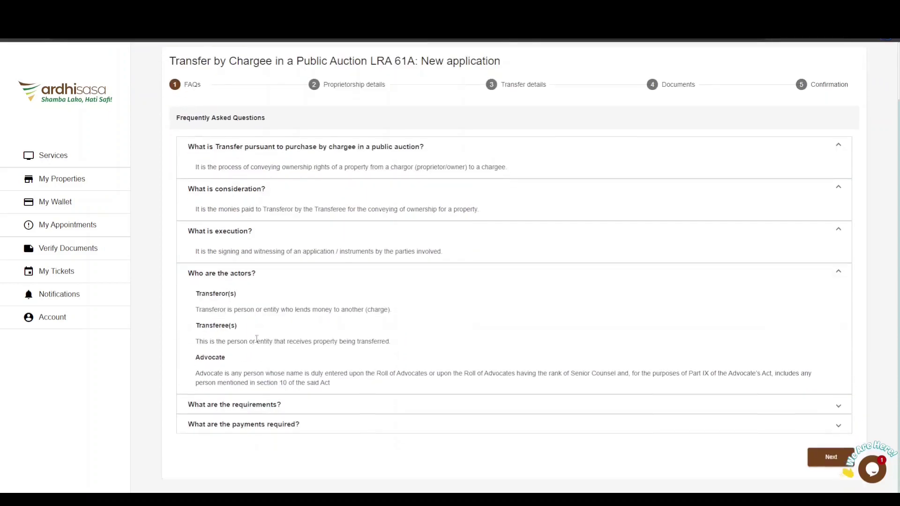
Read the requirements and payments FAQs, then continue to Proprietorship details
{"action": "left_click", "coordinate": [254, 410]}
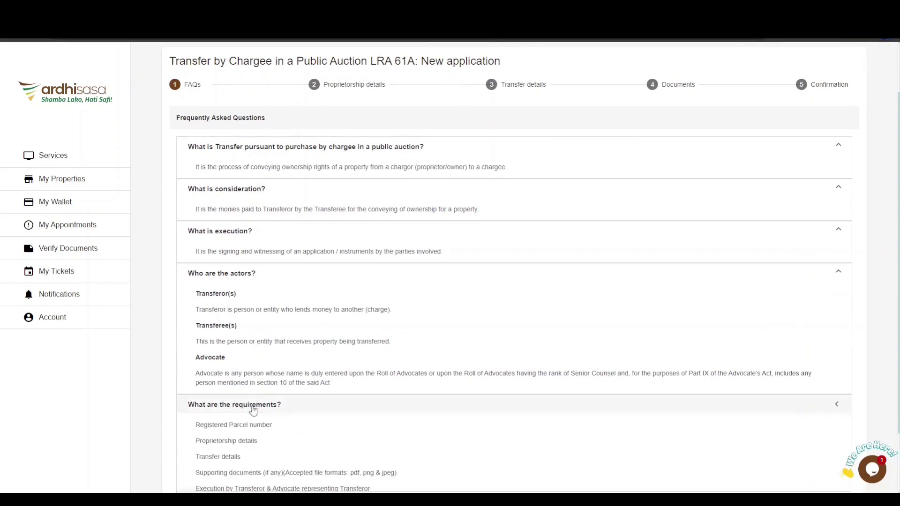
{"action": "scroll", "coordinate": [257, 391], "scroll_direction": "down", "scroll_amount": 1}
{"action": "scroll", "coordinate": [257, 391], "scroll_direction": "down", "scroll_amount": 3}
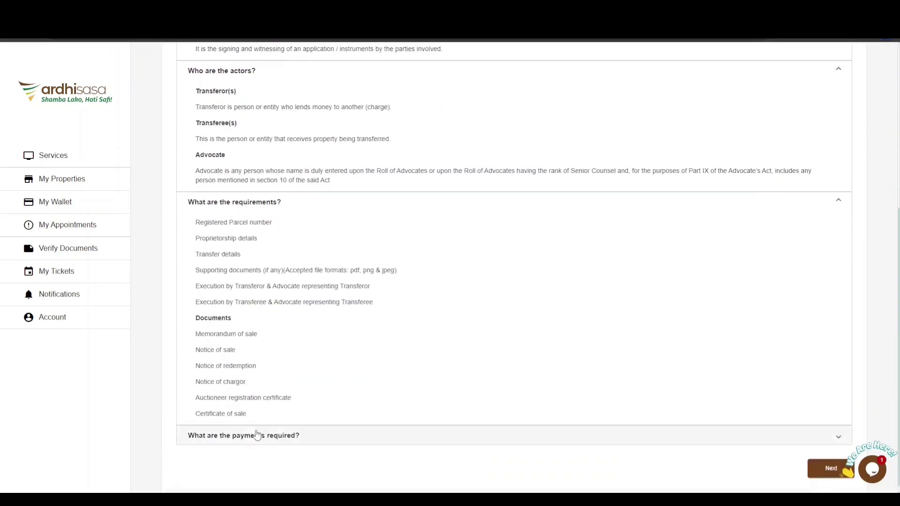
{"action": "left_click", "coordinate": [251, 439]}
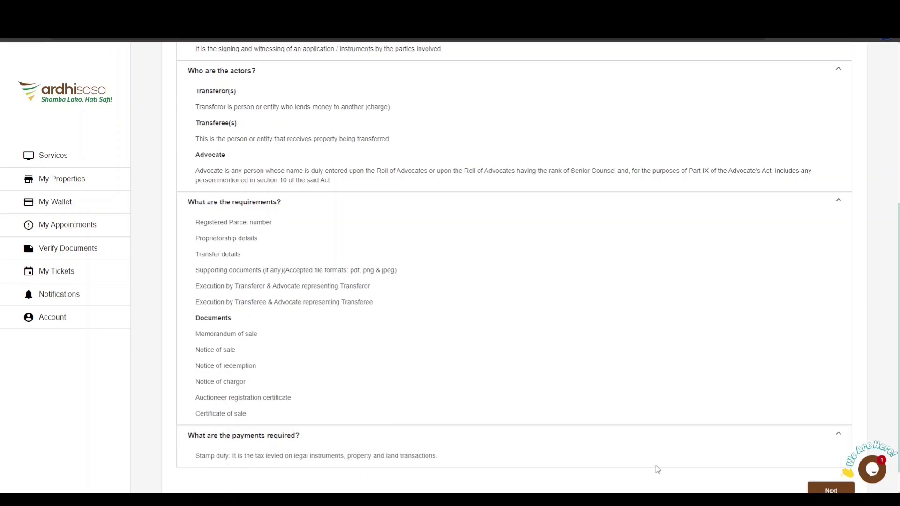
{"action": "scroll", "coordinate": [657, 469], "scroll_direction": "down", "scroll_amount": 1}
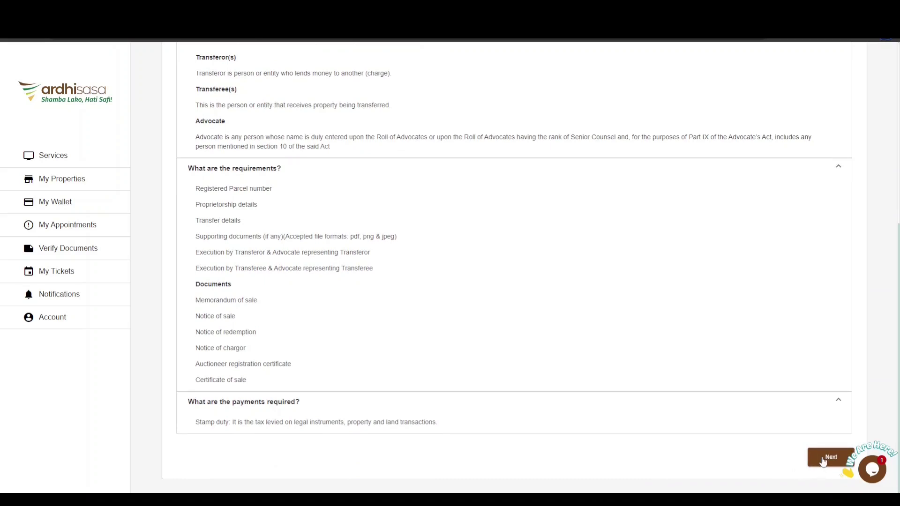
{"action": "left_click", "coordinate": [823, 462]}
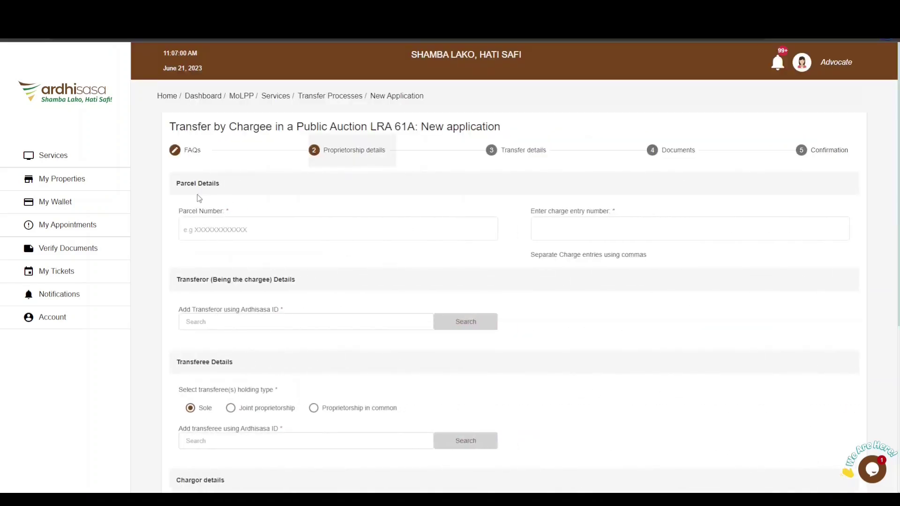
Enter the NAIROBI BLOCK7 parcel number and add 5 as the charge entry number
{"action": "left_click", "coordinate": [203, 232]}
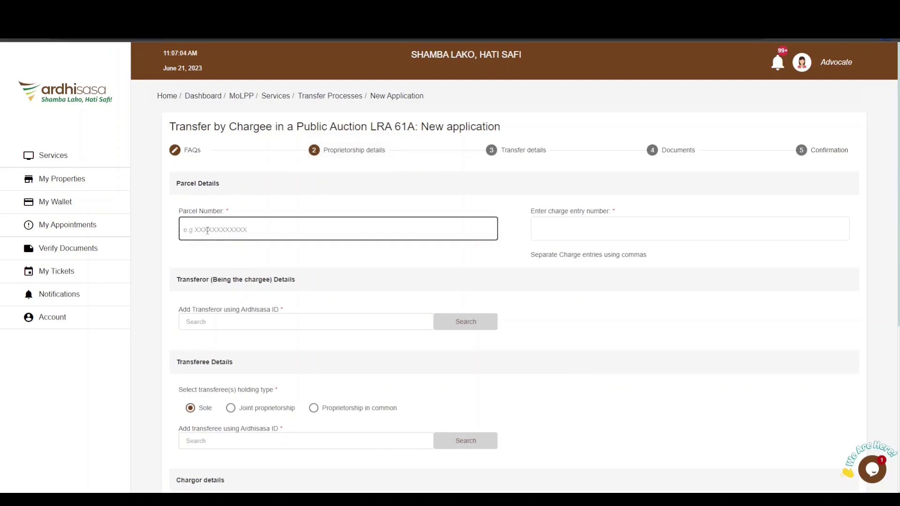
{"action": "type", "text": "NA"}
{"action": "type", "text": "IROBI/"}
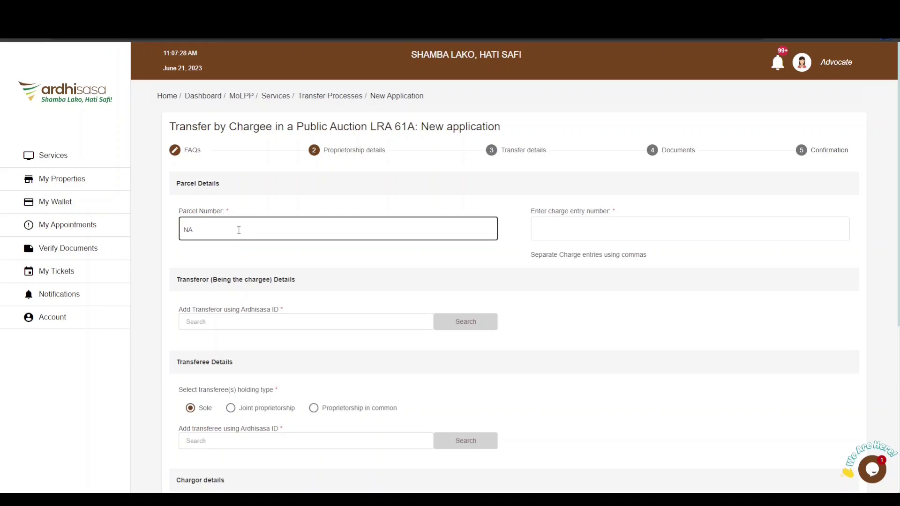
{"action": "type", "text": "BLOCK7"}
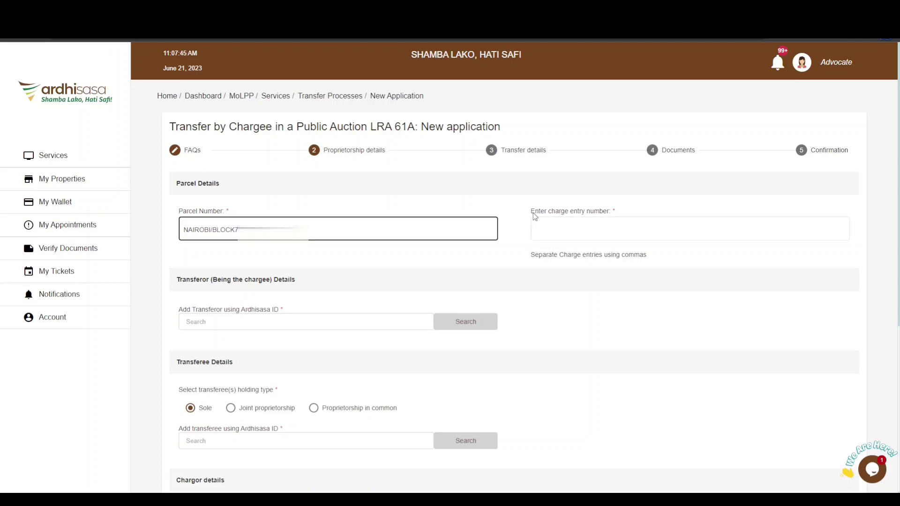
{"action": "left_click", "coordinate": [562, 230]}
{"action": "type", "text": "5"}
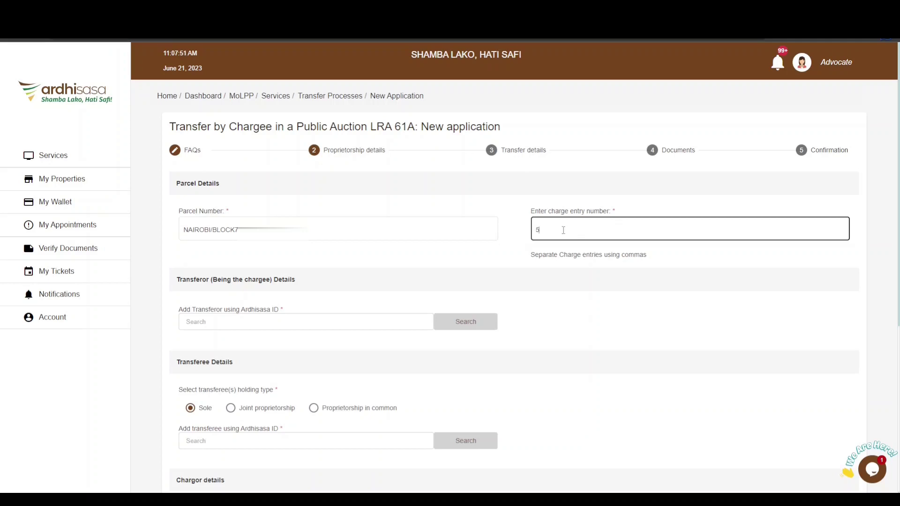
{"action": "left_click", "coordinate": [515, 258]}
{"action": "scroll", "coordinate": [514, 254], "scroll_direction": "down", "scroll_amount": 2}
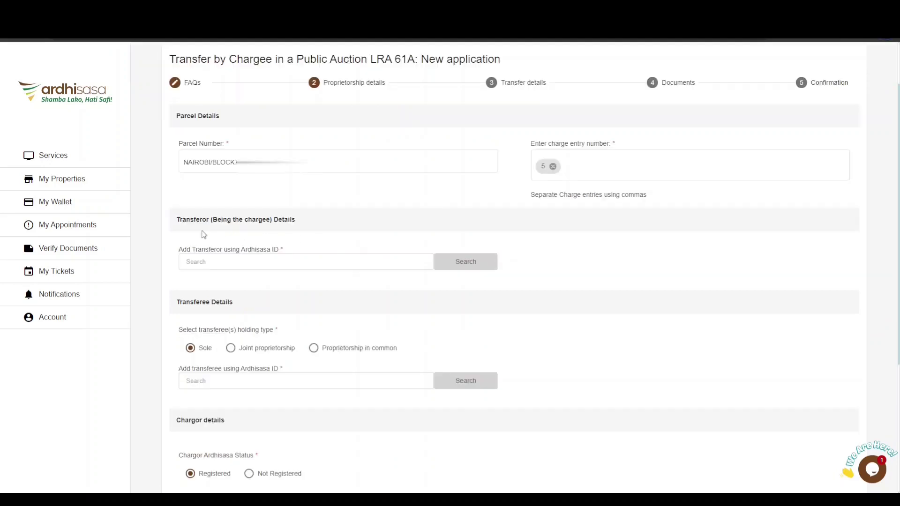
Add the chargee transferor by Ardhisasa ID and review the Person To Execute options
{"action": "left_click", "coordinate": [223, 261]}
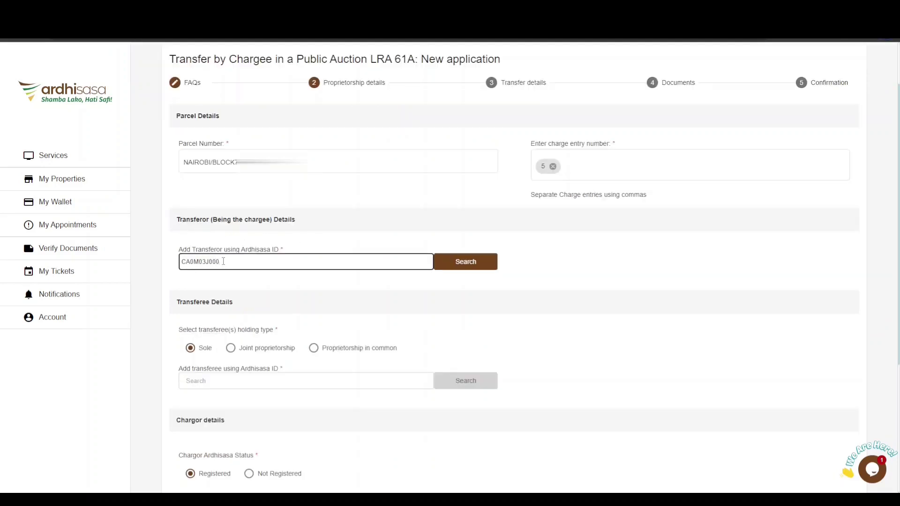
{"action": "left_click", "coordinate": [453, 273]}
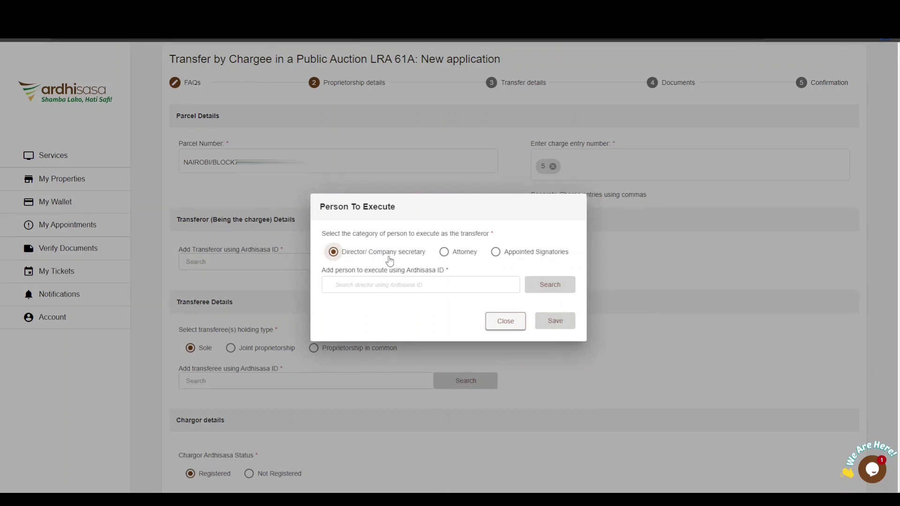
{"action": "left_click", "coordinate": [453, 256]}
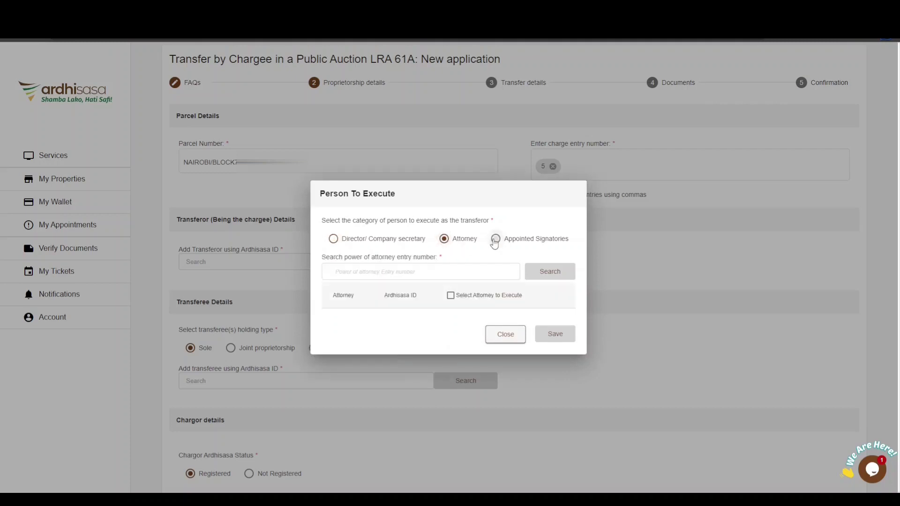
{"action": "left_click", "coordinate": [495, 239]}
{"action": "left_click", "coordinate": [455, 209]}
{"action": "left_click", "coordinate": [345, 271]}
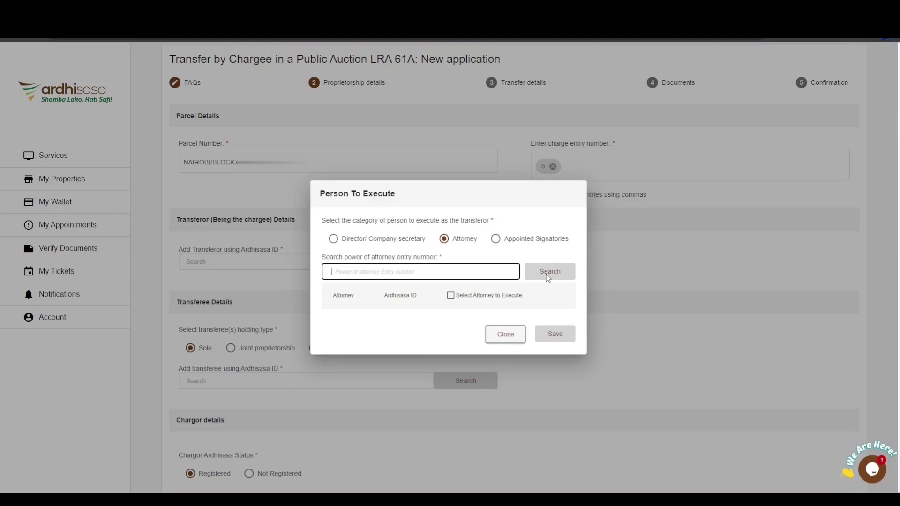
Save a Director/Company secretary, found by Ardhisasa ID, as the person to execute
{"action": "left_click", "coordinate": [338, 239]}
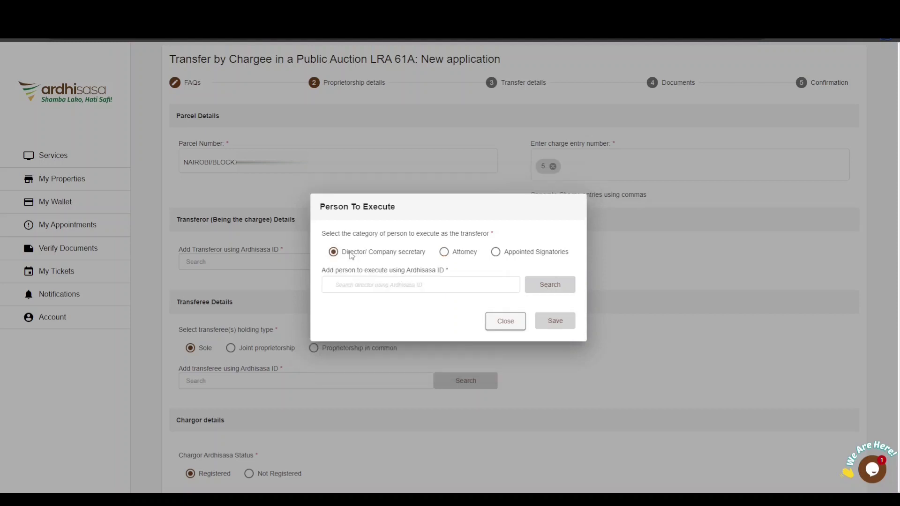
{"action": "left_click", "coordinate": [352, 285]}
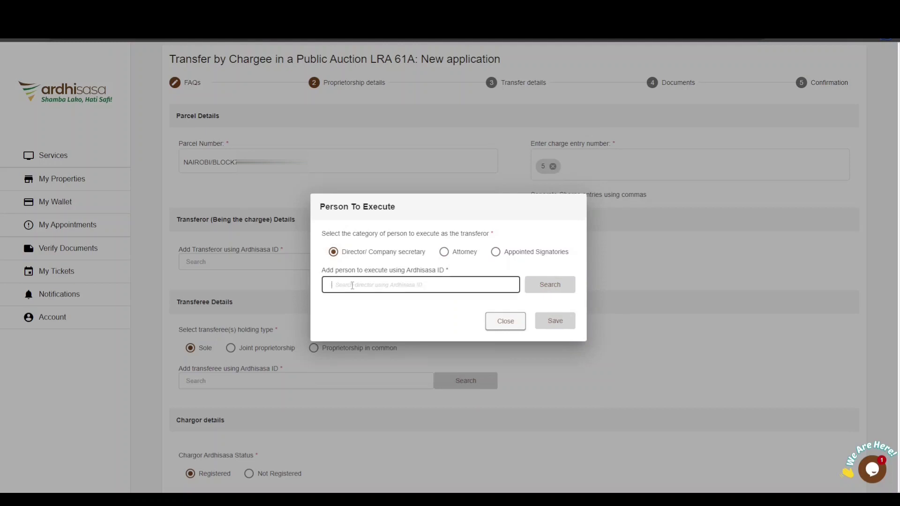
{"action": "left_click", "coordinate": [551, 290]}
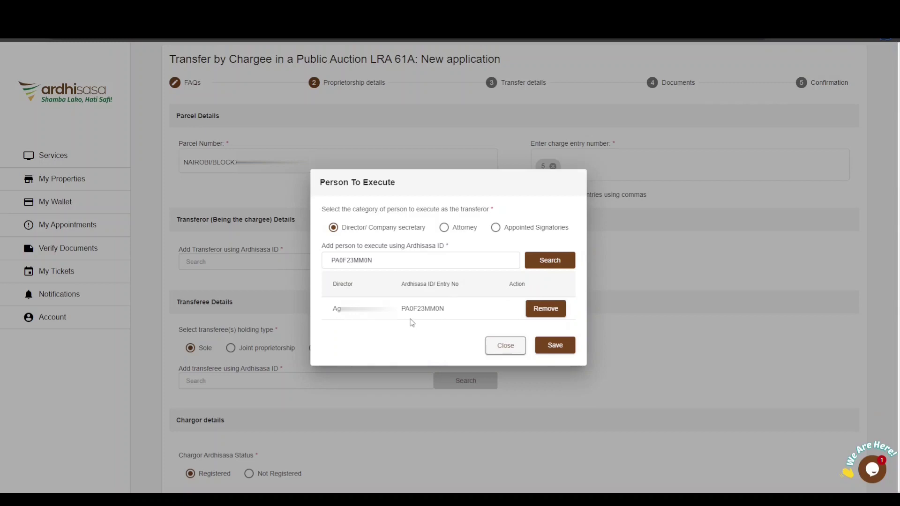
{"action": "left_click", "coordinate": [556, 345]}
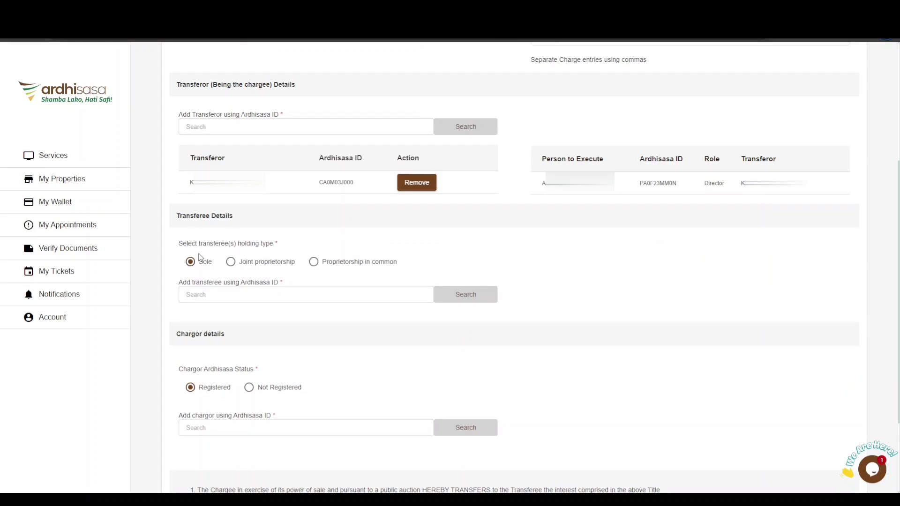
Keep Sole holding and add the transferee by Ardhisasa ID, executing as Self
{"action": "left_click", "coordinate": [232, 263]}
{"action": "left_click", "coordinate": [313, 262]}
{"action": "left_click", "coordinate": [190, 262]}
{"action": "left_click", "coordinate": [195, 295]}
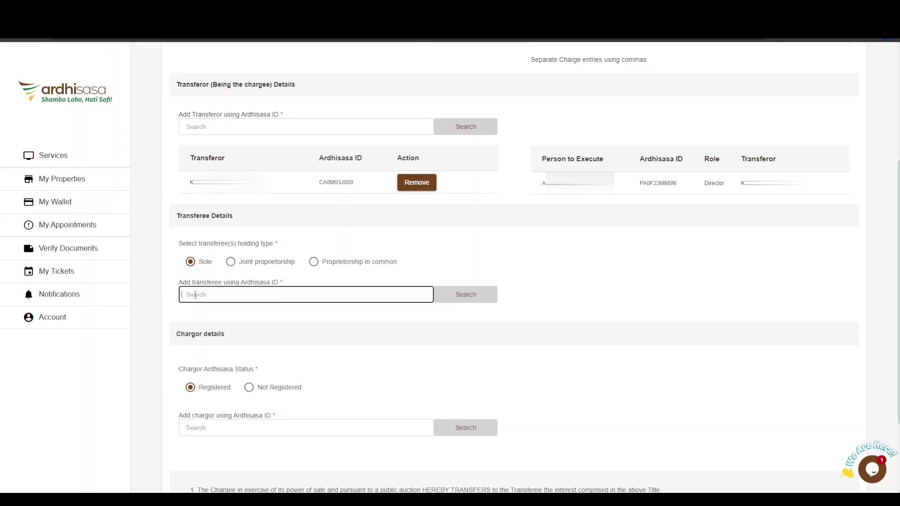
{"action": "key", "text": "ctrl+v"}
{"action": "left_click", "coordinate": [457, 300]}
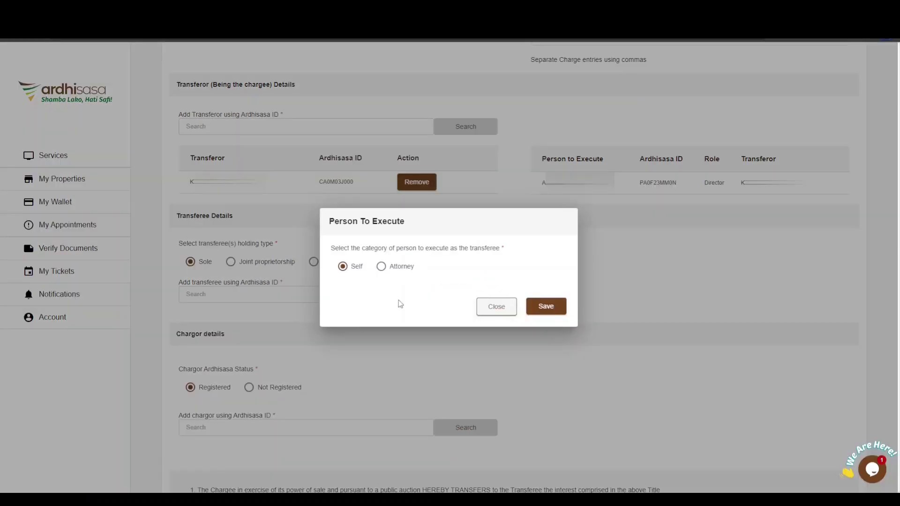
{"action": "left_click", "coordinate": [543, 308]}
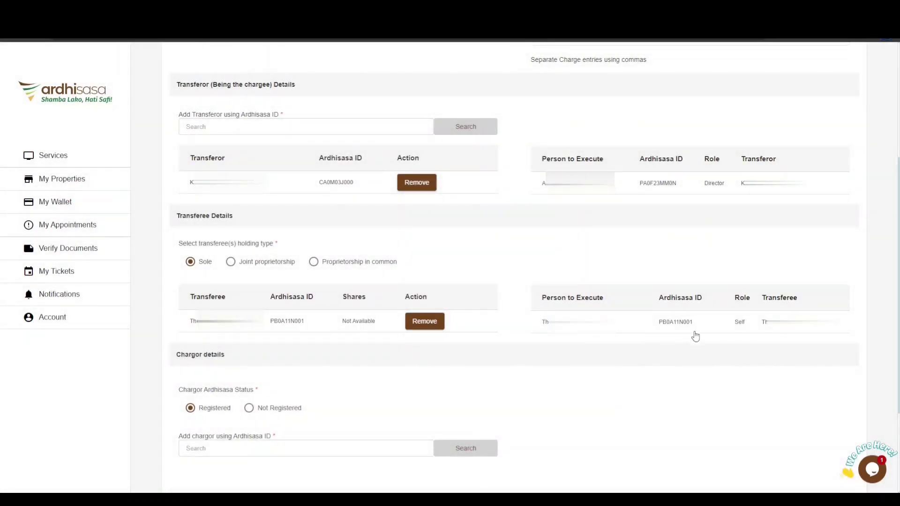
{"action": "scroll", "coordinate": [239, 287], "scroll_direction": "down", "scroll_amount": 3}
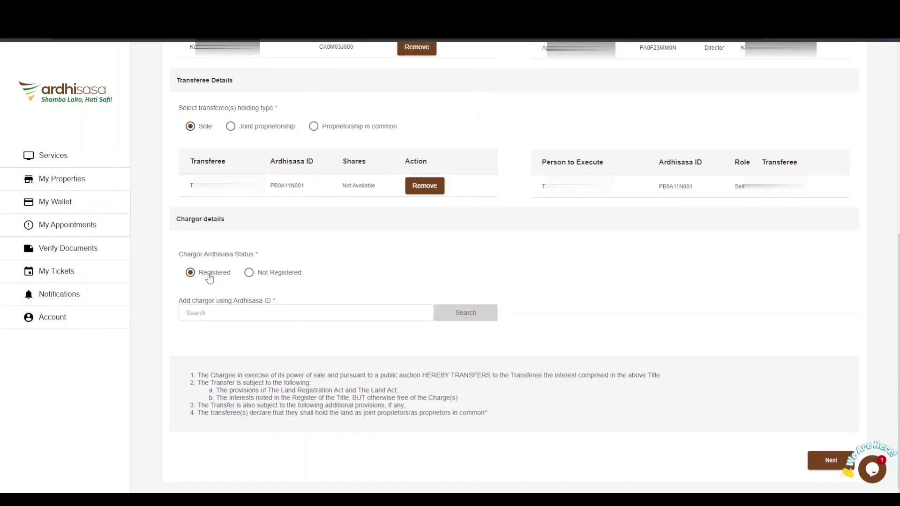
Add the Registered chargor by Ardhisasa ID and proceed to Transfer details
{"action": "left_click", "coordinate": [249, 273]}
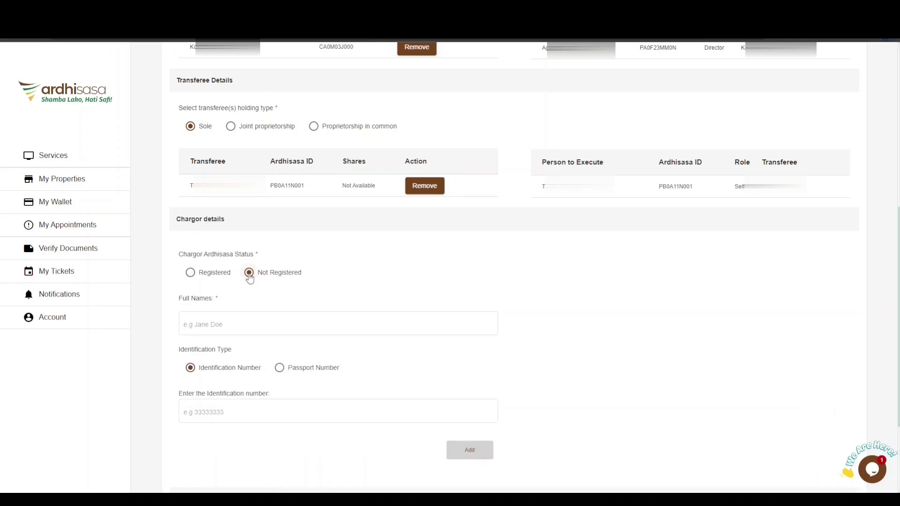
{"action": "left_click", "coordinate": [189, 279]}
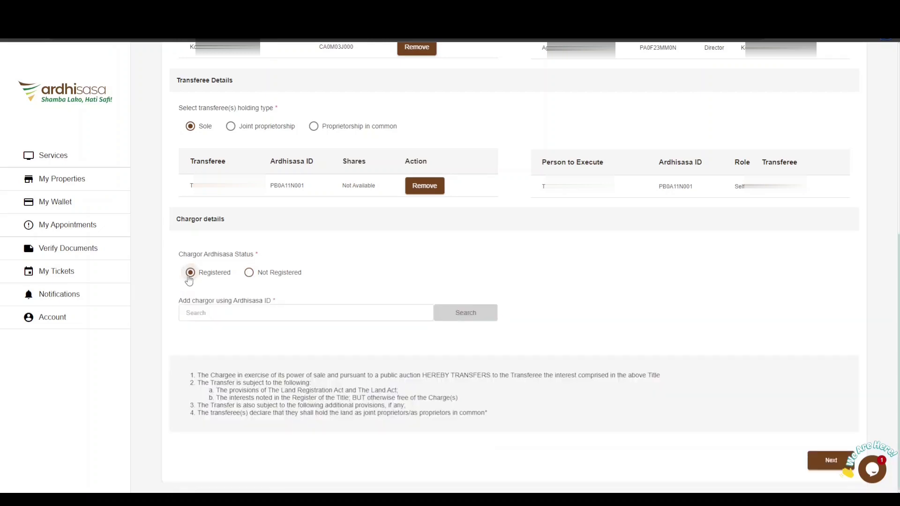
{"action": "left_click", "coordinate": [202, 313]}
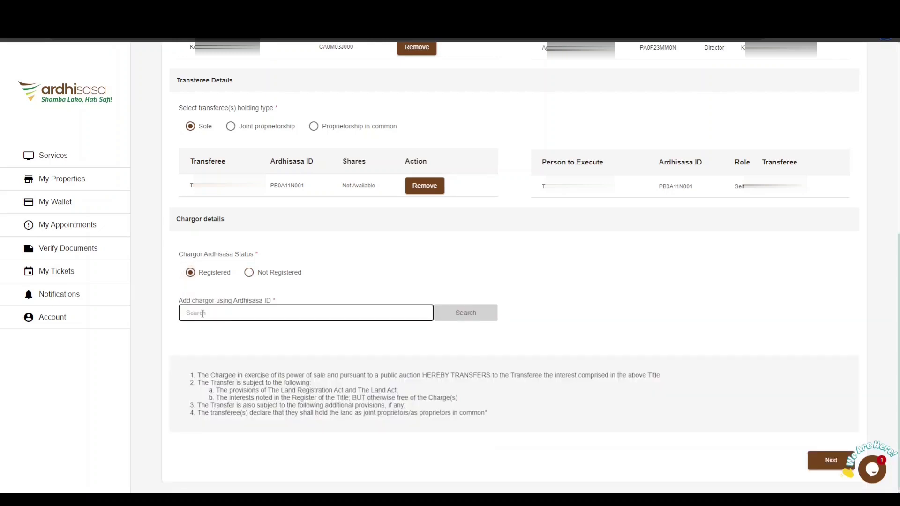
{"action": "left_click", "coordinate": [466, 317]}
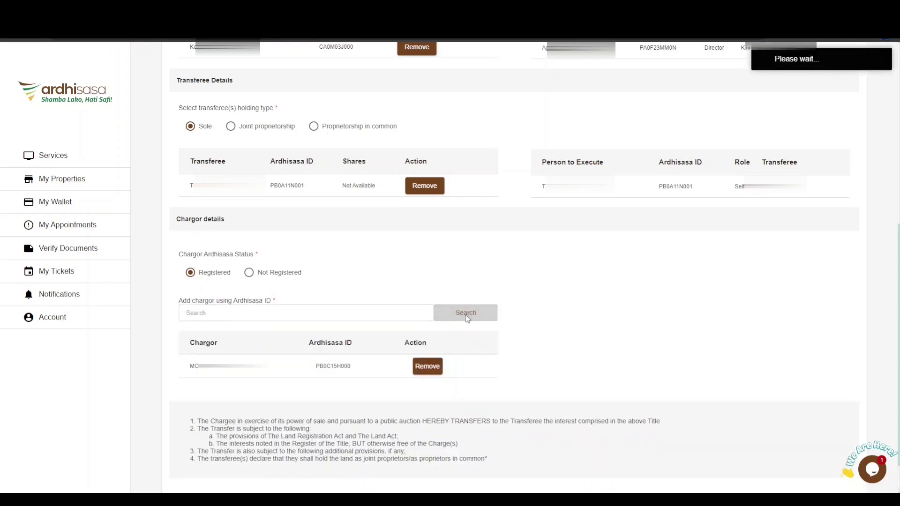
{"action": "scroll", "coordinate": [525, 348], "scroll_direction": "down", "scroll_amount": 1}
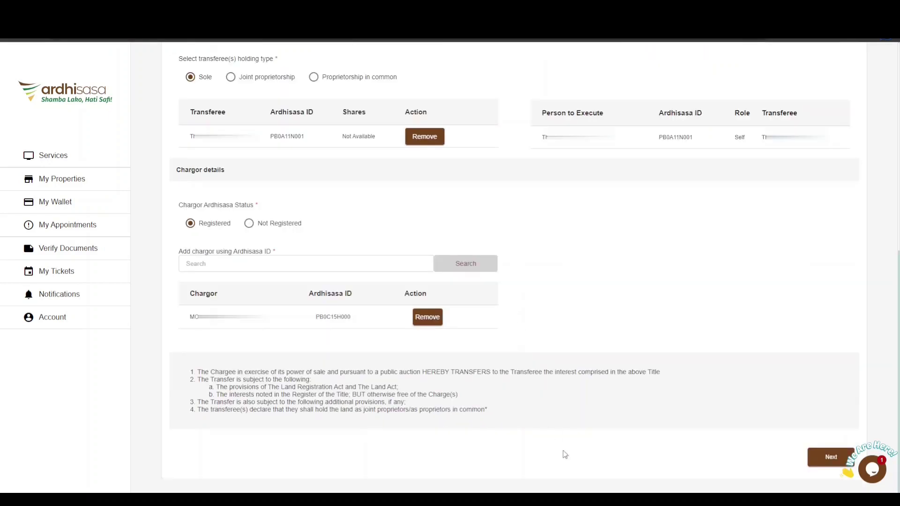
{"action": "left_click", "coordinate": [825, 462]}
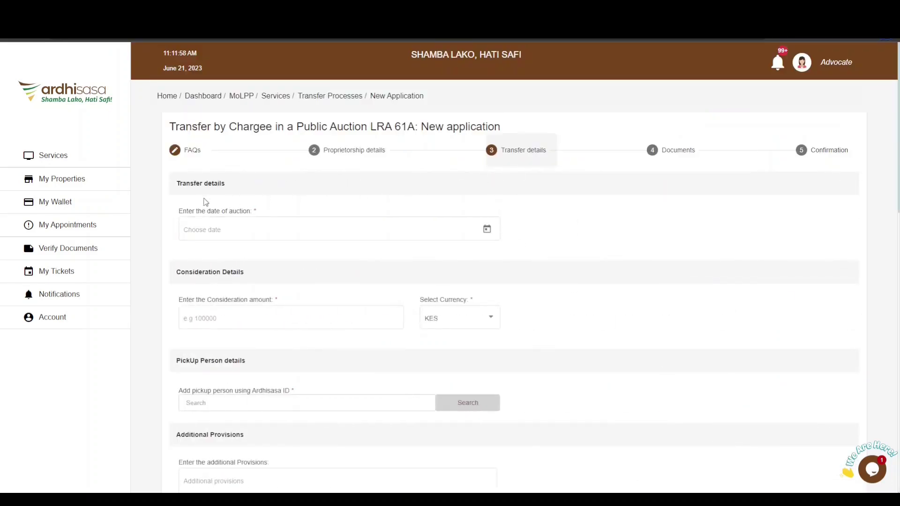
Set the auction date to 8 May 2023 and consideration to 5000000 KES
{"action": "left_click", "coordinate": [488, 233]}
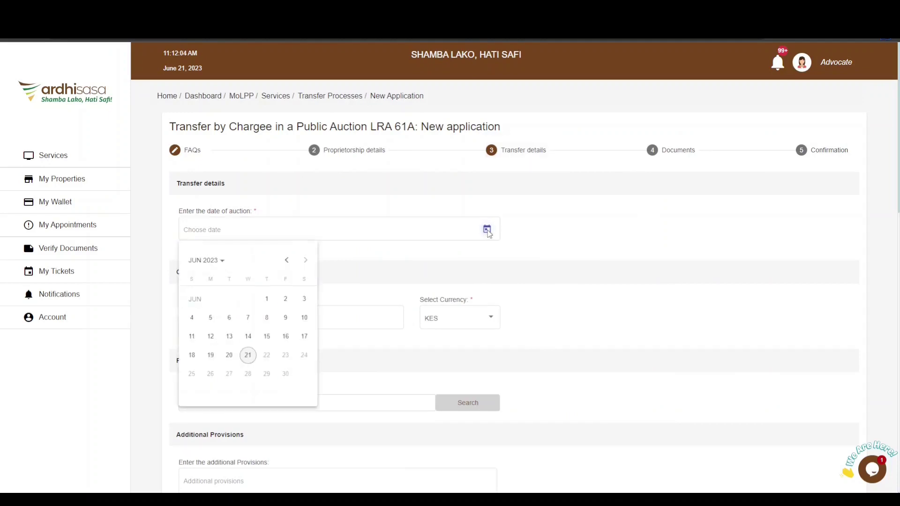
{"action": "left_click", "coordinate": [211, 337]}
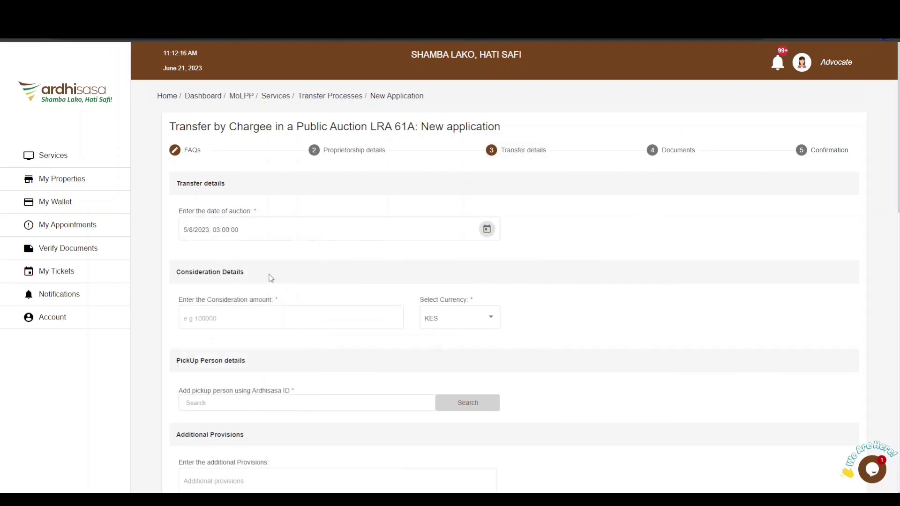
{"action": "scroll", "coordinate": [281, 274], "scroll_direction": "down", "scroll_amount": 3}
{"action": "left_click", "coordinate": [228, 183]}
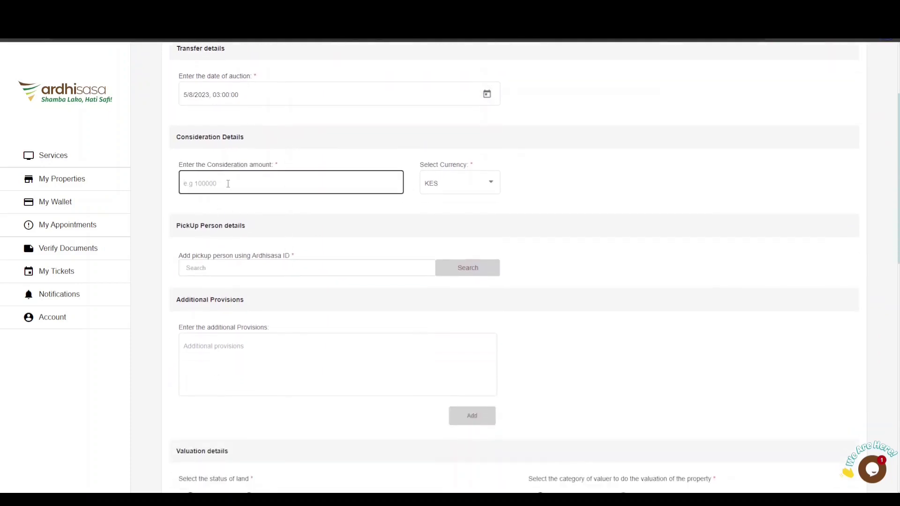
{"action": "type", "text": "5000000"}
{"action": "left_click", "coordinate": [432, 191]}
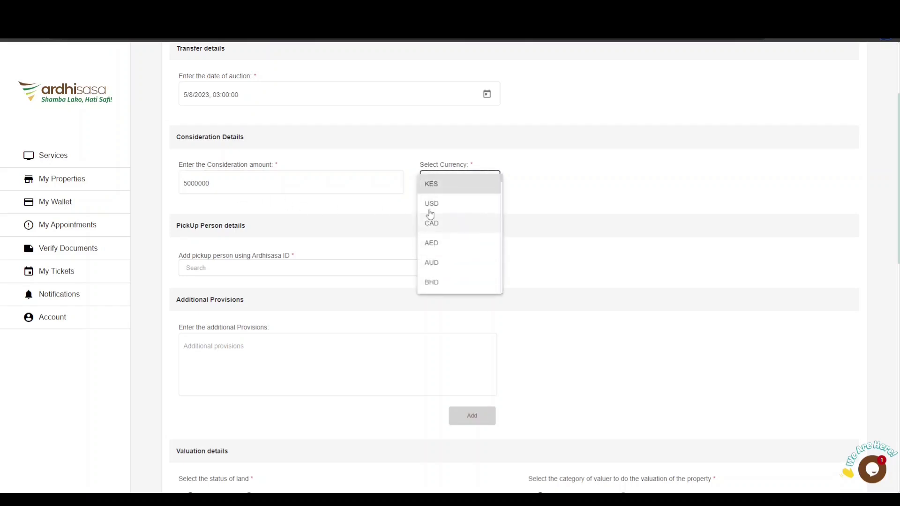
{"action": "left_click", "coordinate": [431, 185]}
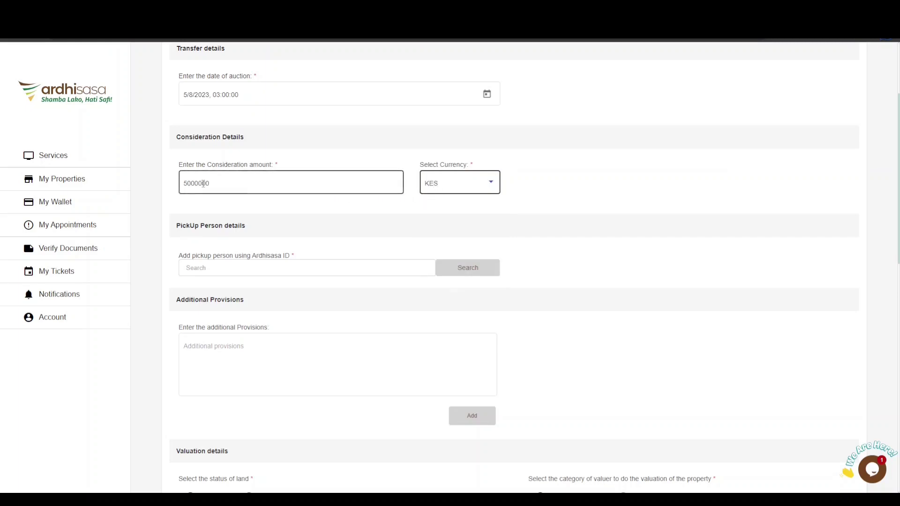
Add the pickup person by looking up their Ardhisasa ID
{"action": "left_click", "coordinate": [230, 270]}
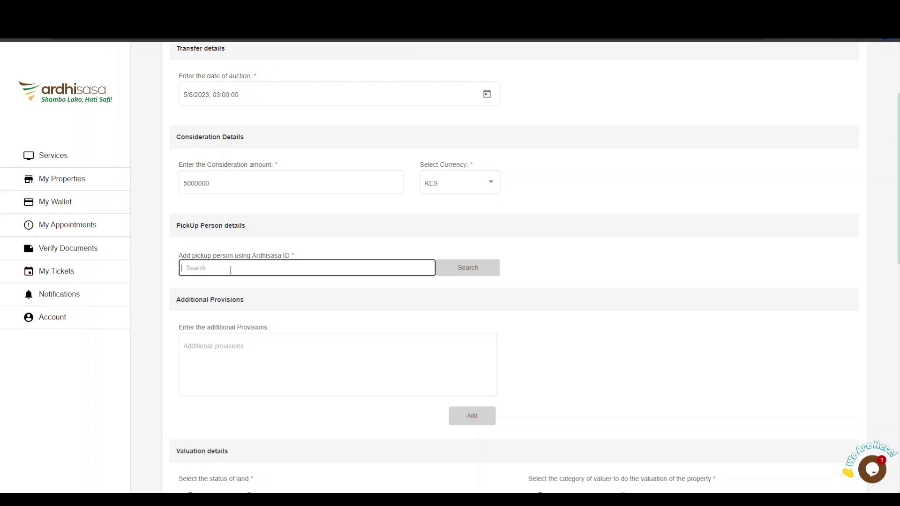
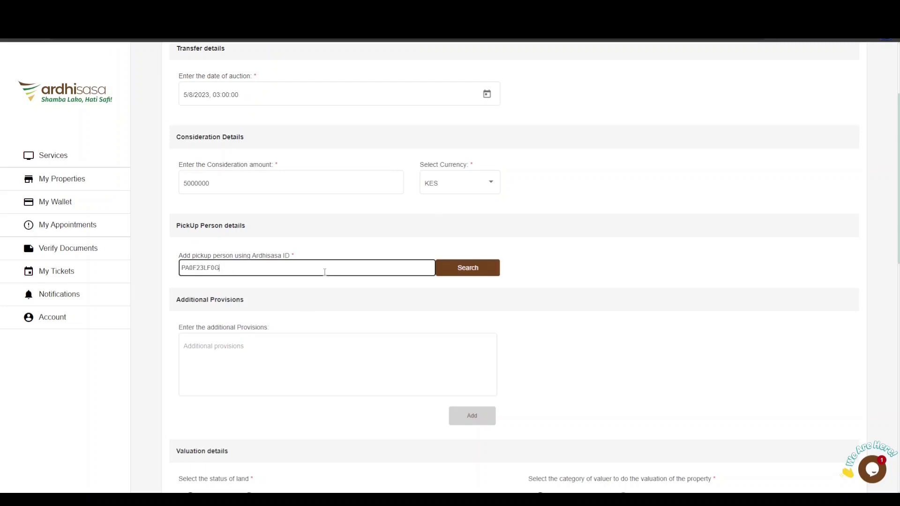
{"action": "left_click", "coordinate": [465, 271]}
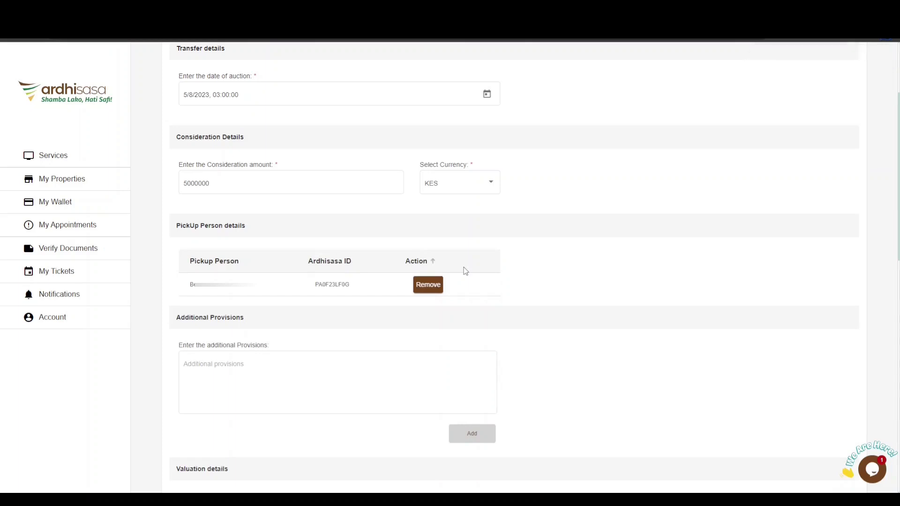
{"action": "scroll", "coordinate": [463, 267], "scroll_direction": "down", "scroll_amount": 3}
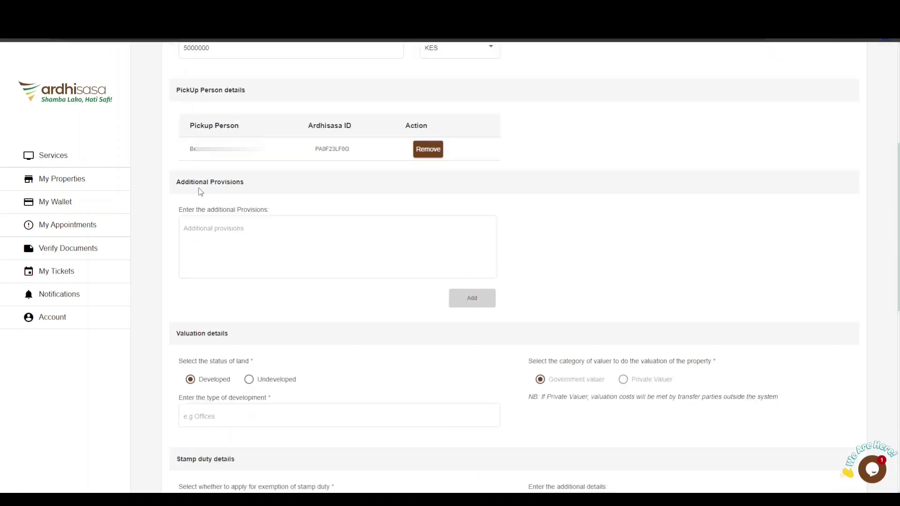
Leave additional provisions blank and record the land as developed, with development type 'Offices'
{"action": "left_click", "coordinate": [199, 235]}
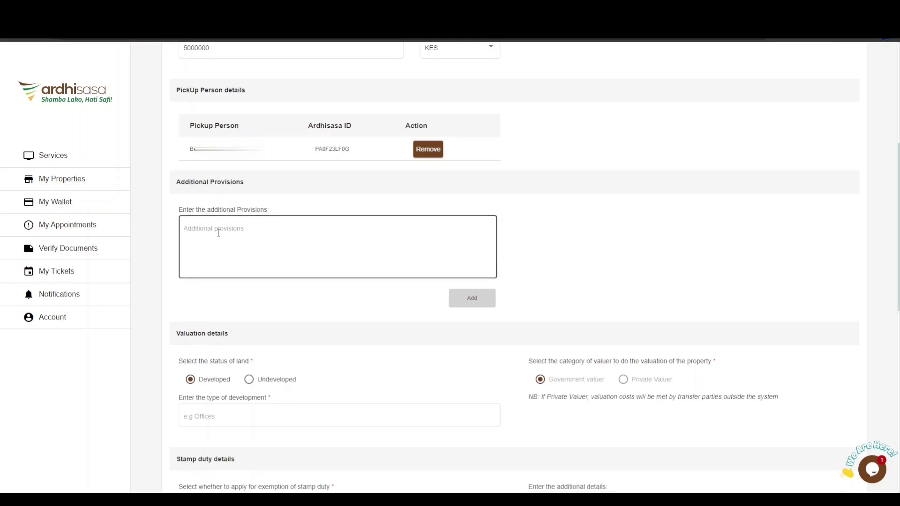
{"action": "left_click", "coordinate": [289, 314]}
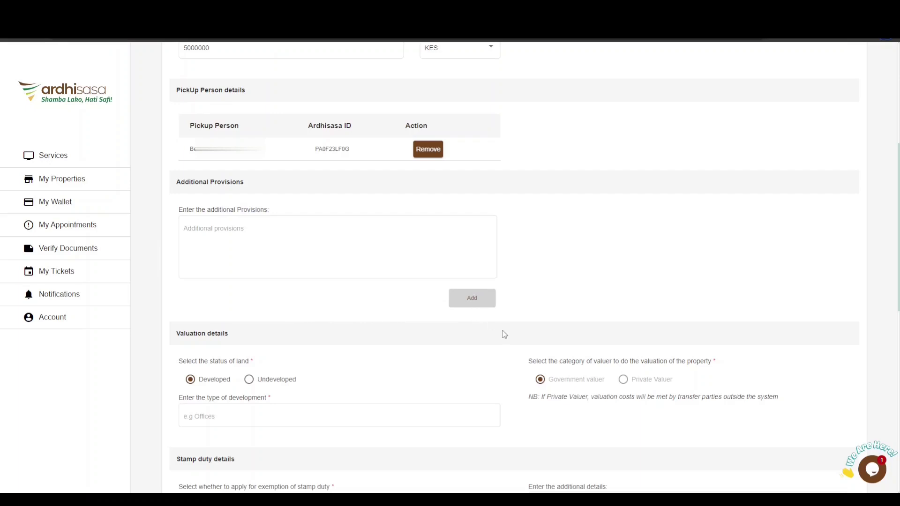
{"action": "scroll", "coordinate": [503, 332], "scroll_direction": "down", "scroll_amount": 6}
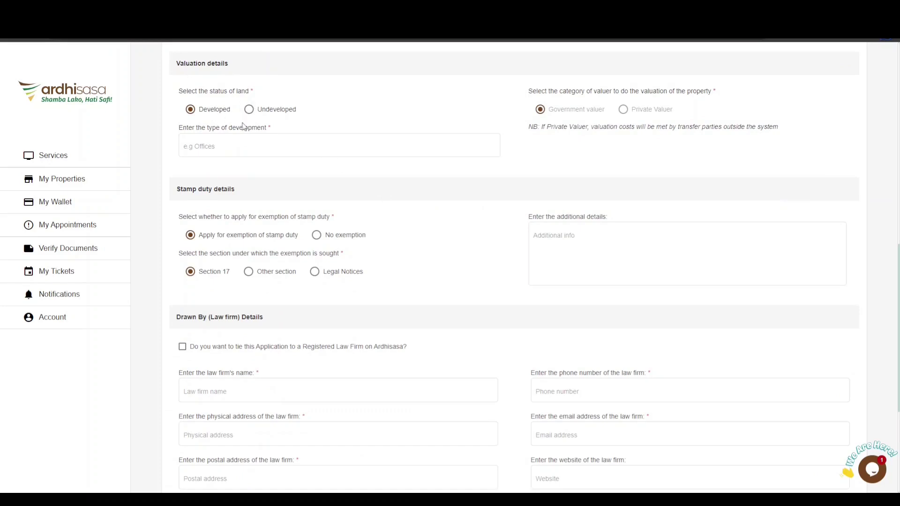
{"action": "left_click", "coordinate": [250, 110]}
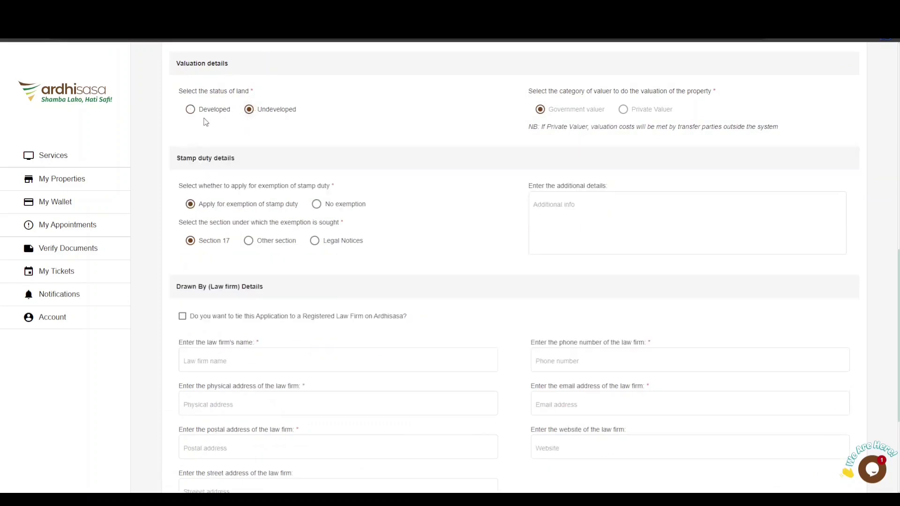
{"action": "left_click", "coordinate": [210, 146]}
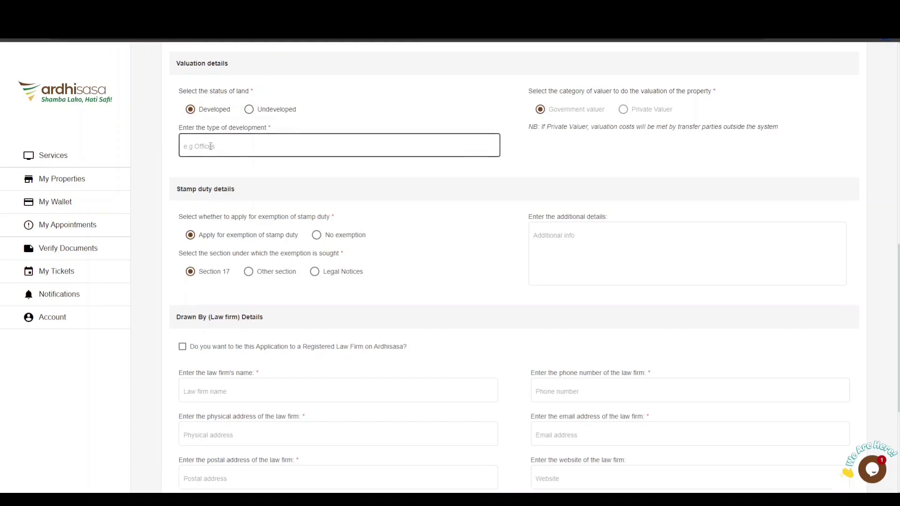
{"action": "type", "text": "offices"}
After trying the exemption section options, set the stamp duty details to No exemption
{"action": "scroll", "coordinate": [493, 170], "scroll_direction": "down", "scroll_amount": 3}
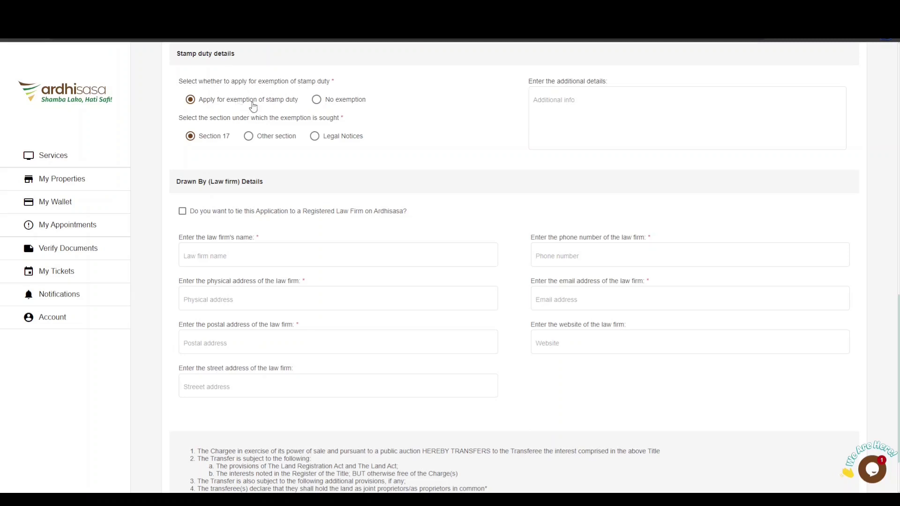
{"action": "left_click", "coordinate": [316, 101]}
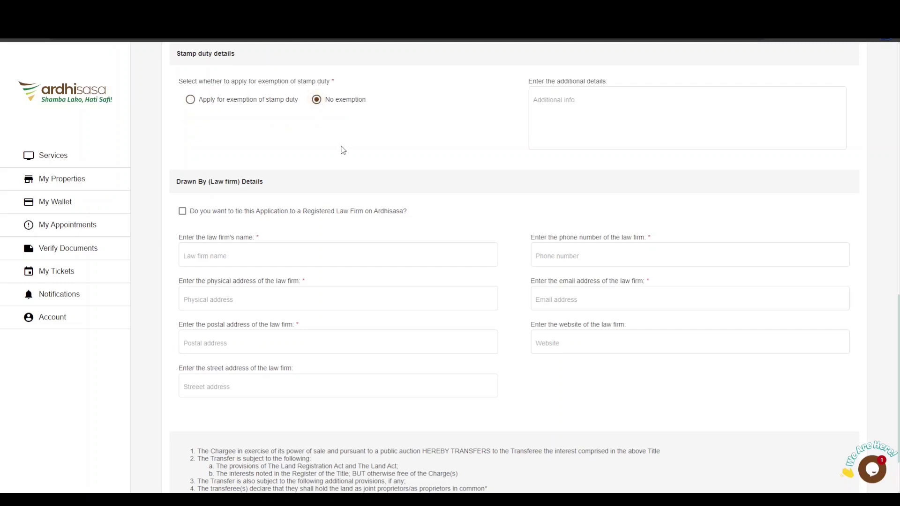
{"action": "left_click", "coordinate": [190, 100]}
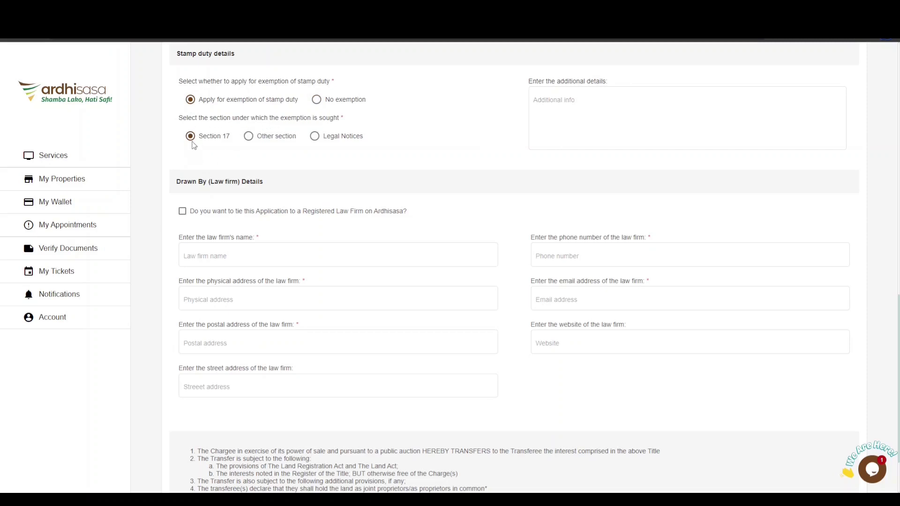
{"action": "left_click", "coordinate": [249, 137]}
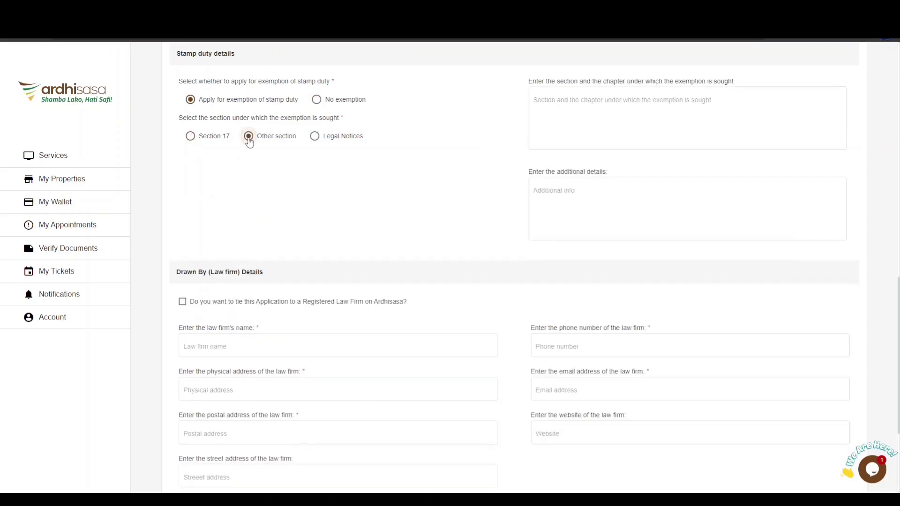
{"action": "left_click", "coordinate": [314, 136]}
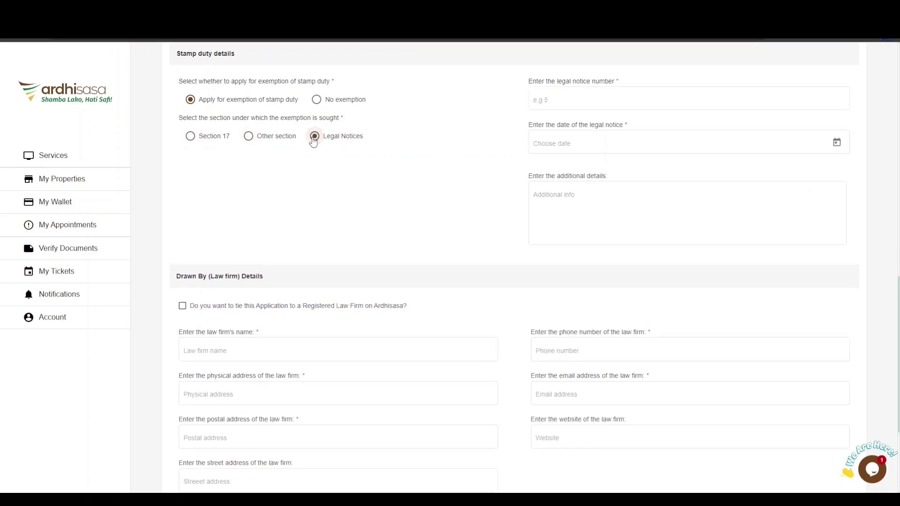
{"action": "left_click", "coordinate": [191, 137]}
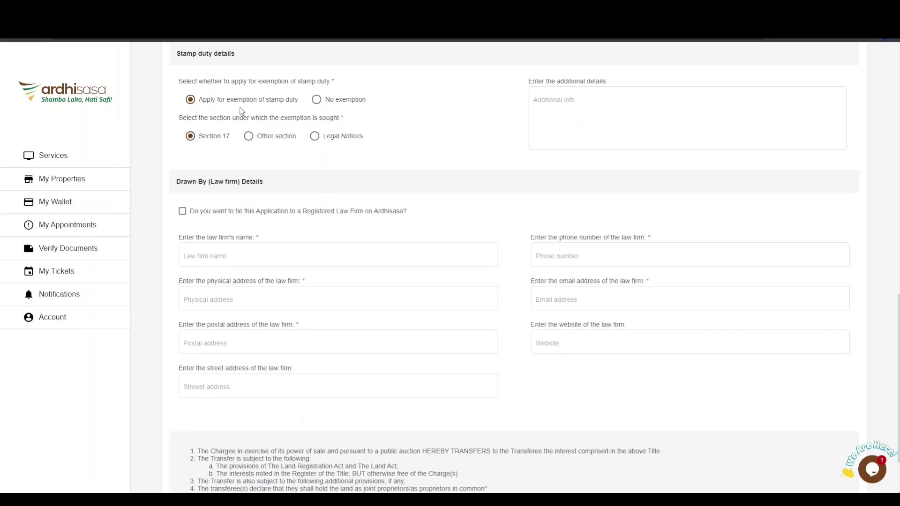
{"action": "left_click", "coordinate": [317, 100]}
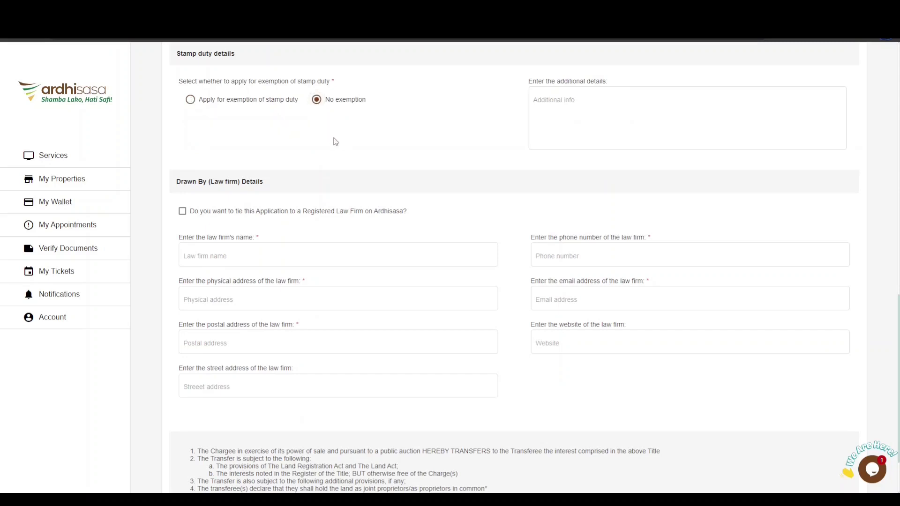
{"action": "scroll", "coordinate": [335, 141], "scroll_direction": "down", "scroll_amount": 2}
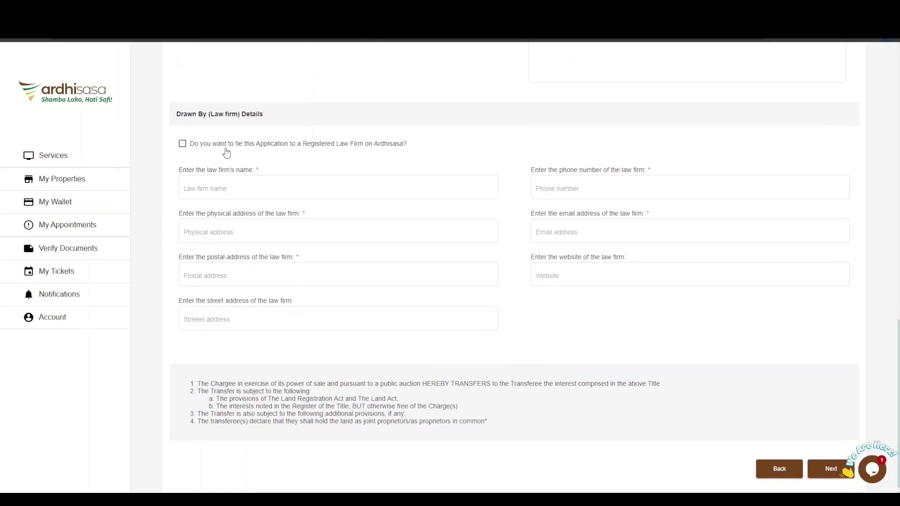
Try linking a registered law firm by ID, then return to manual law firm entry
{"action": "left_click", "coordinate": [183, 146]}
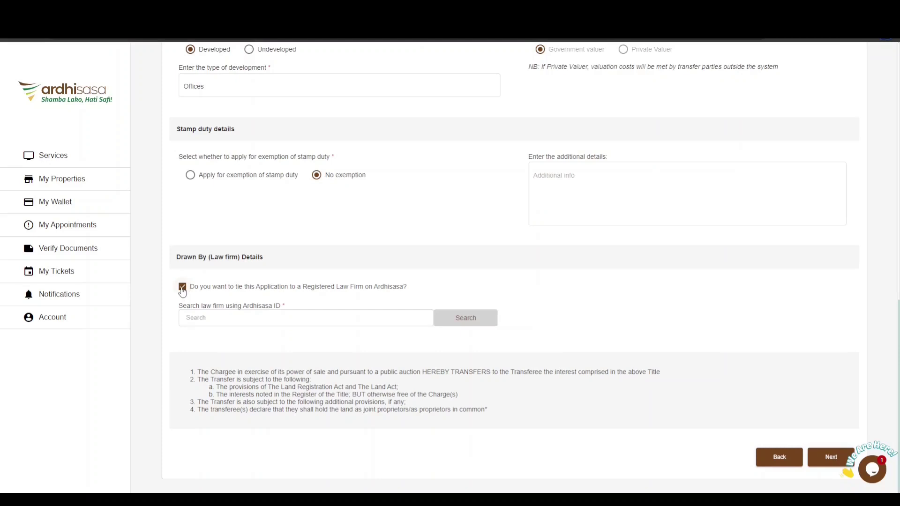
{"action": "left_click", "coordinate": [196, 318]}
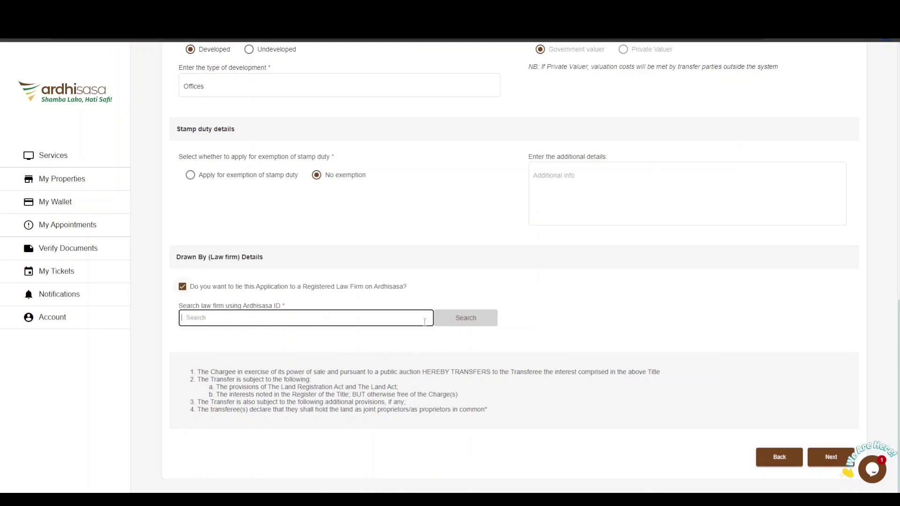
{"action": "left_click", "coordinate": [184, 287]}
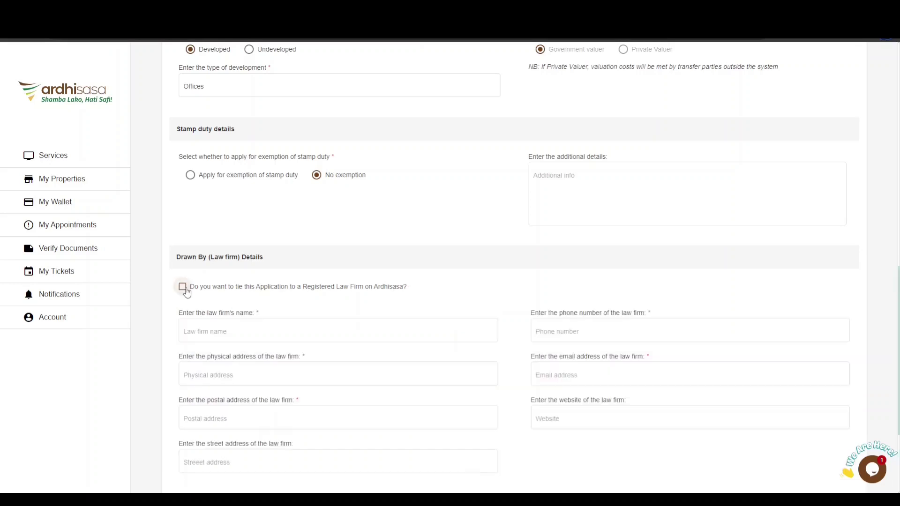
{"action": "scroll", "coordinate": [237, 313], "scroll_direction": "down", "scroll_amount": 3}
Enter firm name 'Ardhisasa advocates' plus its physical and postal addresses, phone numbers and e-mail
{"action": "left_click", "coordinate": [223, 176]}
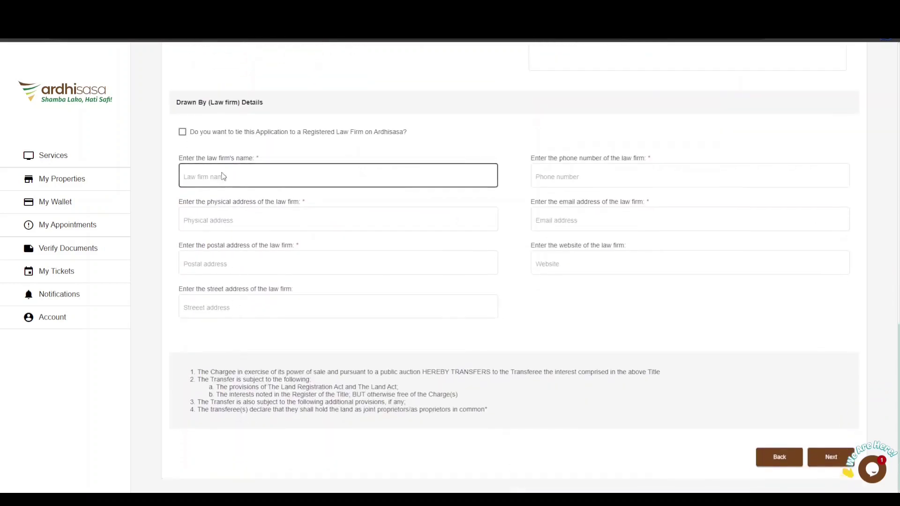
{"action": "type", "text": "A"}
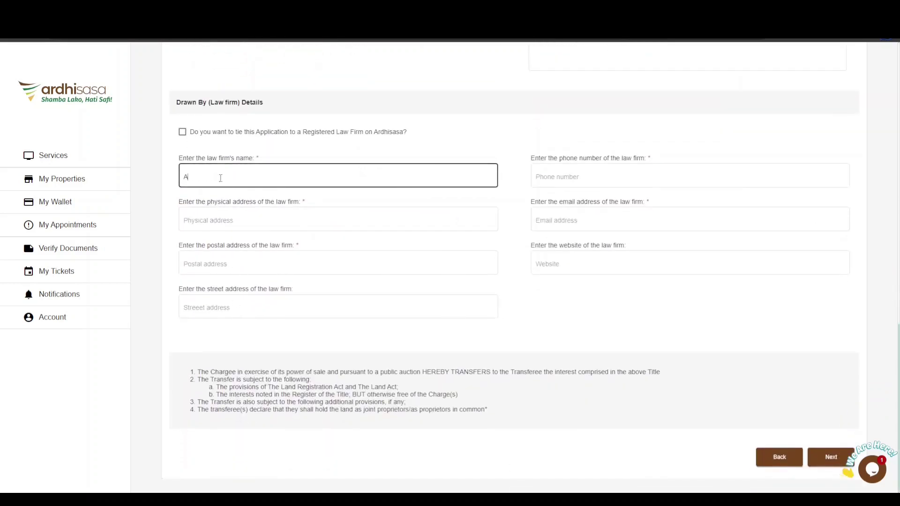
{"action": "type", "text": "rdhisasa advocates"}
{"action": "key", "text": "Tab"}
{"action": "type", "text": "Ardhi House, Off Ngong Rd"}
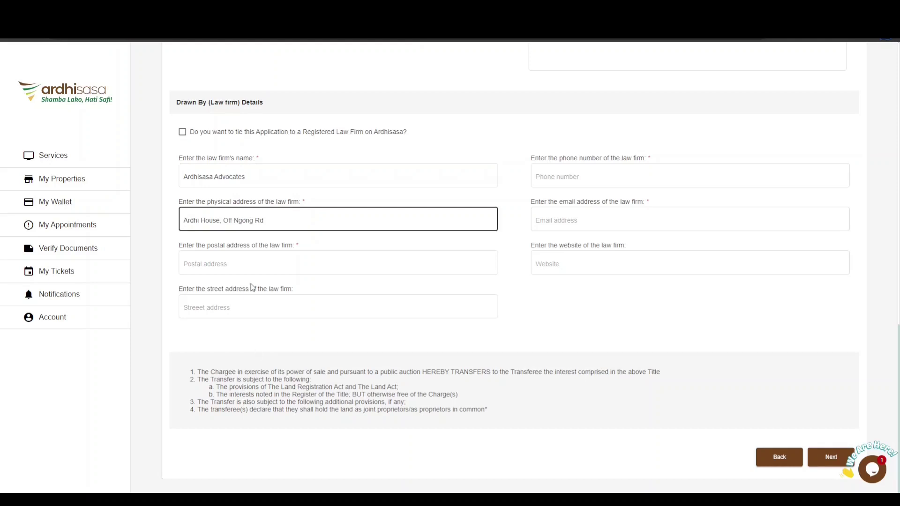
{"action": "left_click", "coordinate": [247, 264]}
{"action": "key", "text": "ctrl+v"}
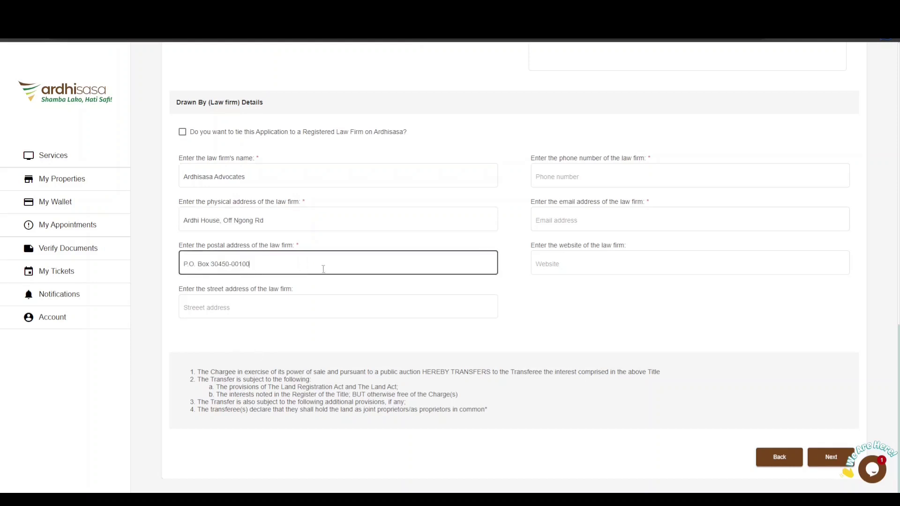
{"action": "left_click", "coordinate": [558, 177]}
{"action": "key", "text": "ctrl+v"}
{"action": "left_click", "coordinate": [555, 220]}
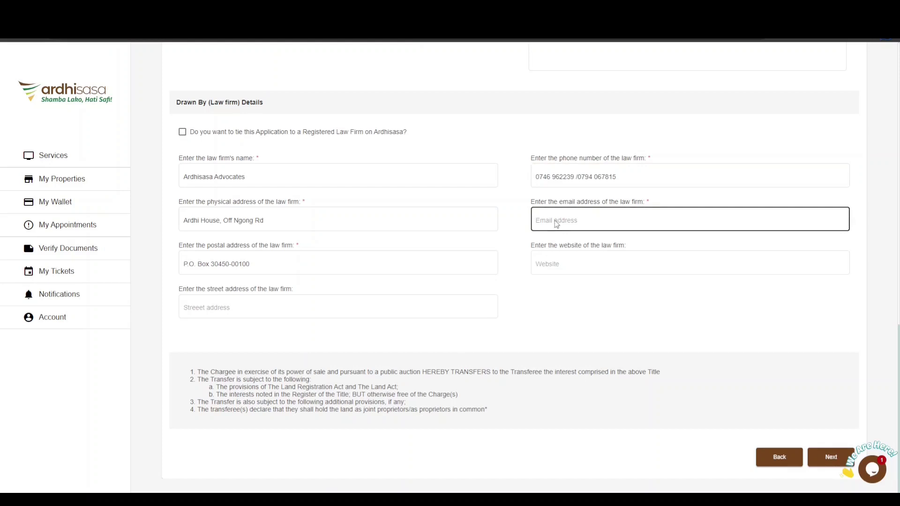
{"action": "key", "text": "ctrl+v"}
{"action": "left_click", "coordinate": [893, 440]}
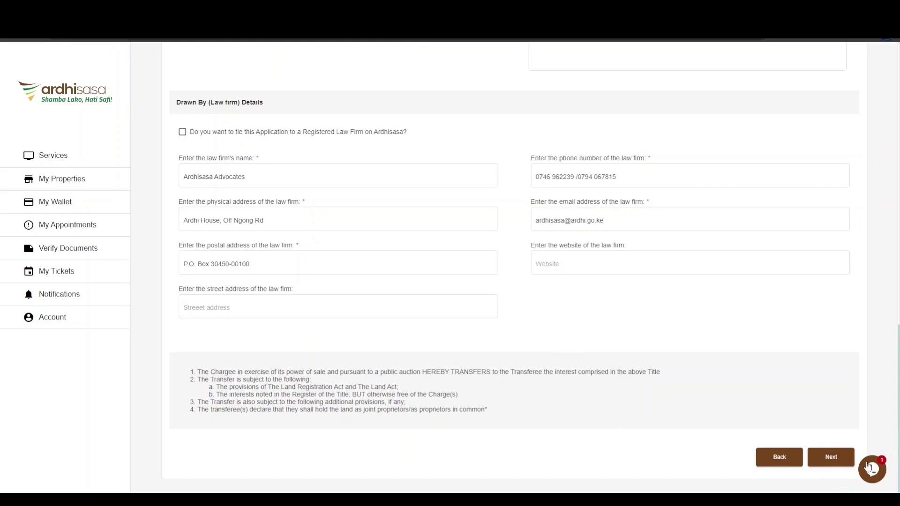
On the Documents step, attach the memorandum of sale, notice of sale and notice of redemption
{"action": "left_click", "coordinate": [823, 466]}
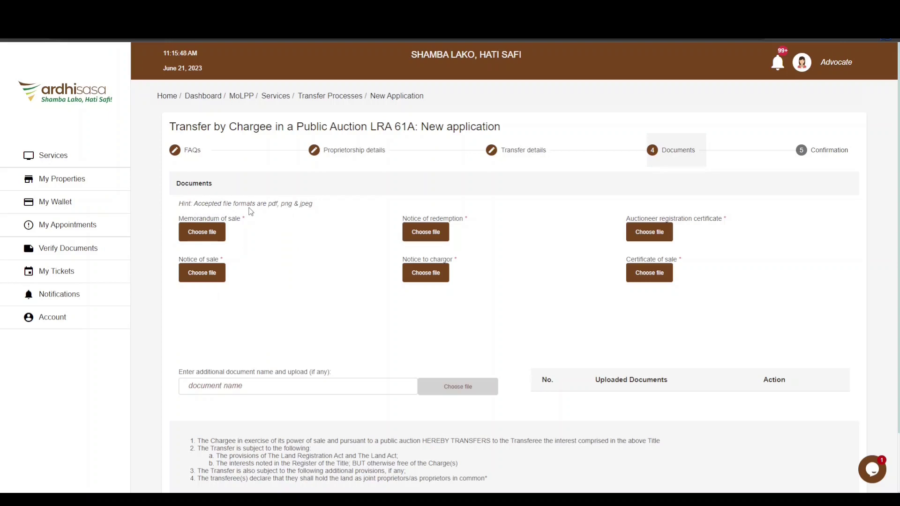
{"action": "left_click", "coordinate": [205, 233]}
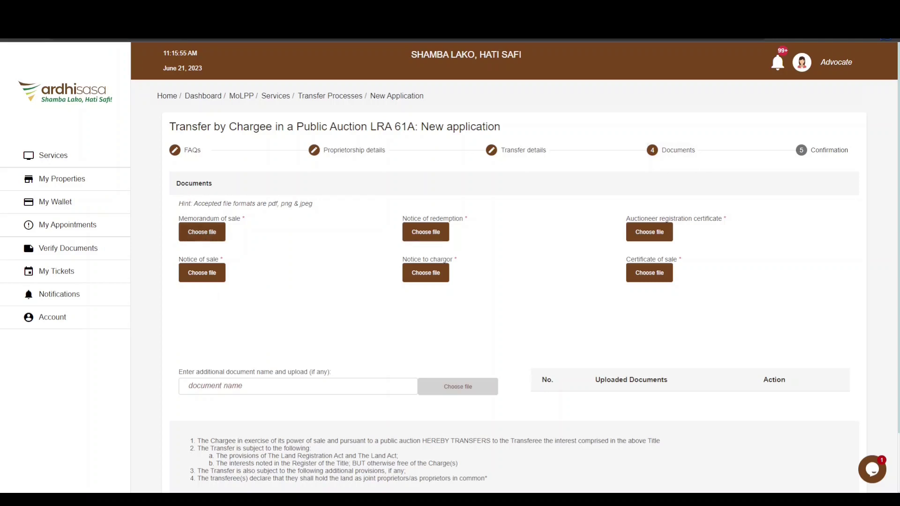
{"action": "left_click", "coordinate": [207, 278]}
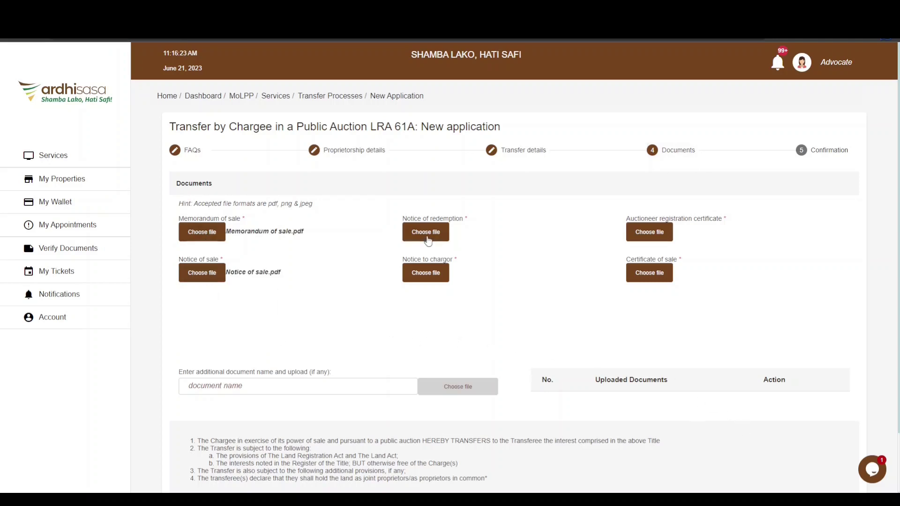
{"action": "left_click", "coordinate": [428, 240]}
{"action": "left_click", "coordinate": [765, 446]}
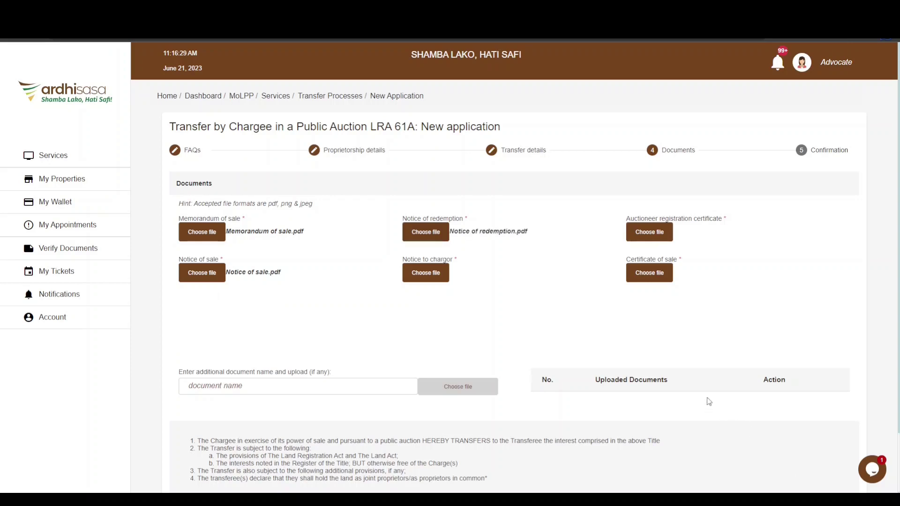
Attach the notice to chargor, auctioneer registration certificate and certificate of sale; add no extra documents
{"action": "left_click", "coordinate": [425, 277]}
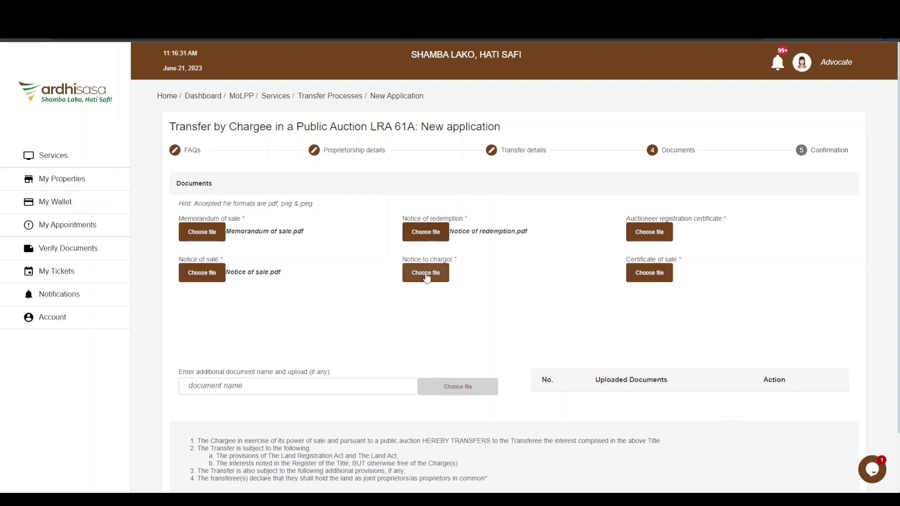
{"action": "left_click", "coordinate": [658, 232]}
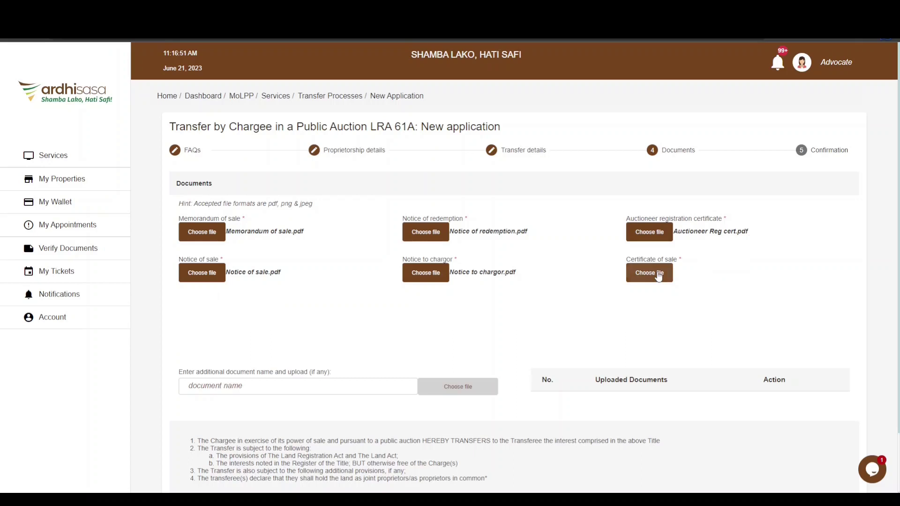
{"action": "left_click", "coordinate": [657, 276]}
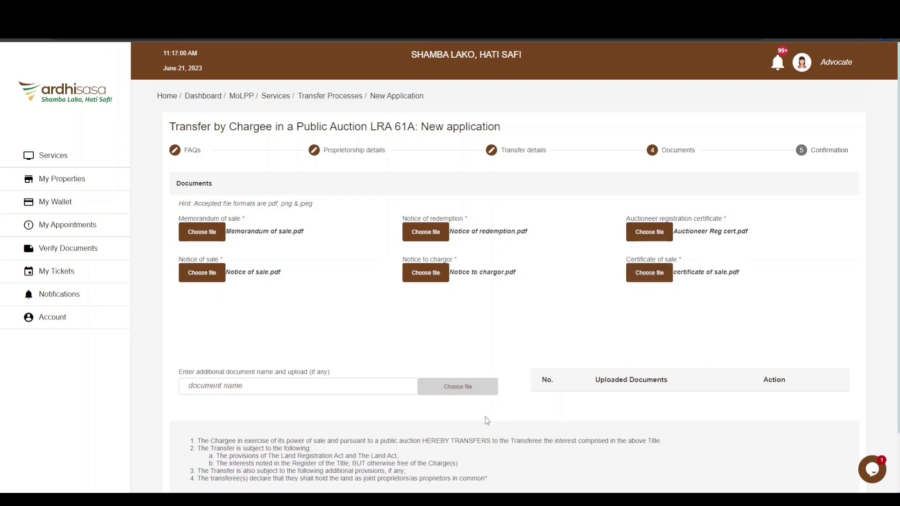
{"action": "left_click", "coordinate": [282, 389]}
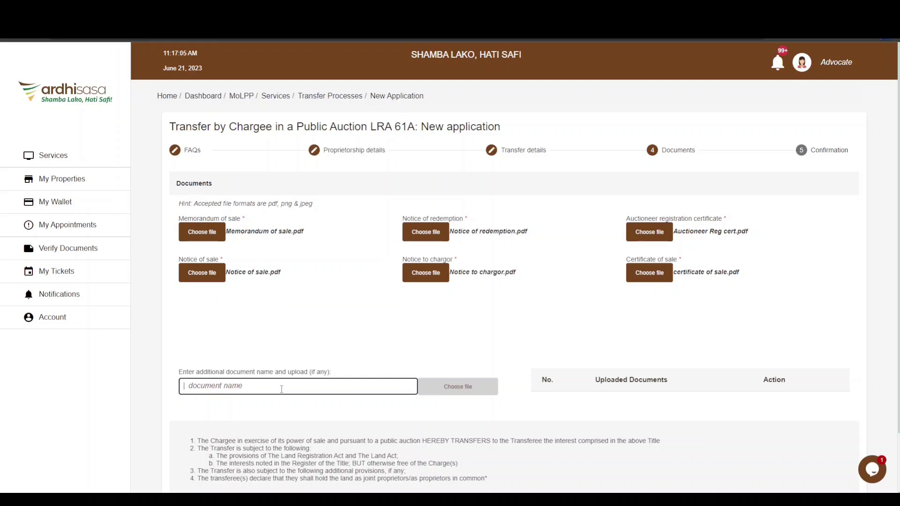
{"action": "type", "text": "id"}
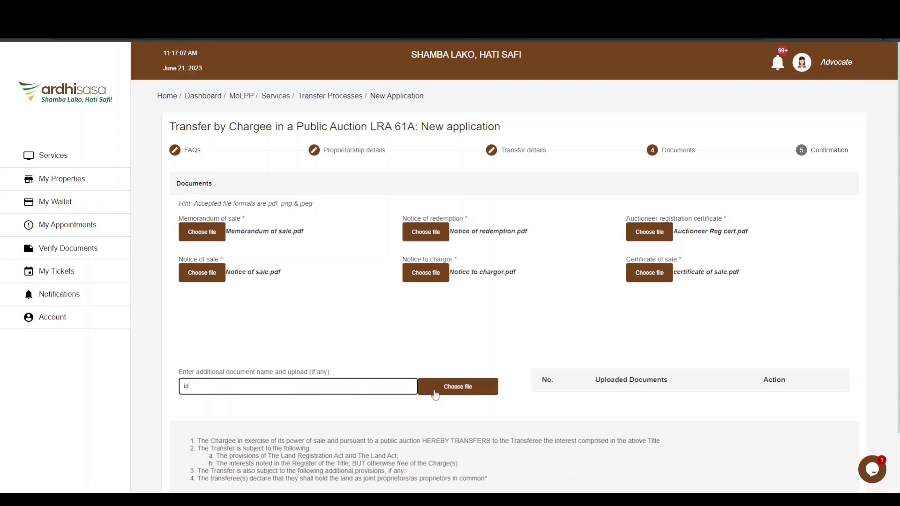
{"action": "key", "text": "BackSpace"}
{"action": "key", "text": "BackSpace"}
{"action": "scroll", "coordinate": [395, 391], "scroll_direction": "down", "scroll_amount": 2}
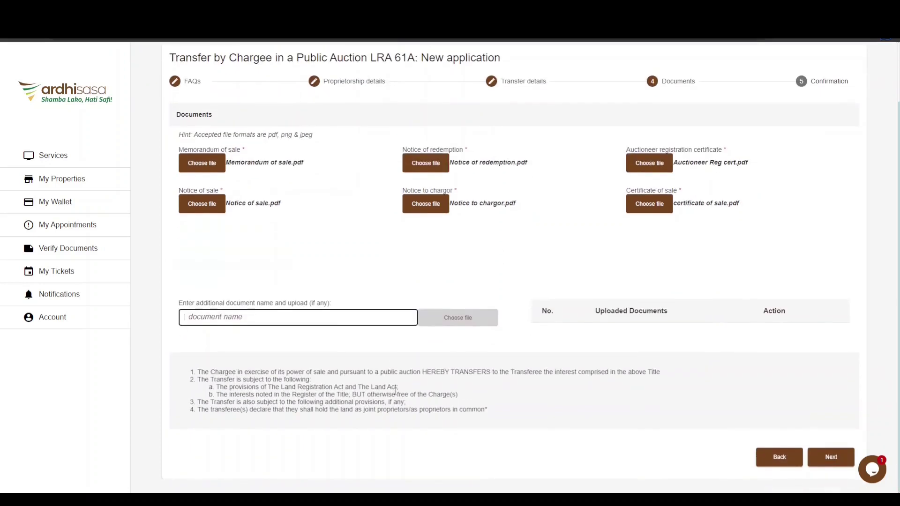
Open the Confirmation step and review the summary down to the attached documents list
{"action": "left_click", "coordinate": [831, 458]}
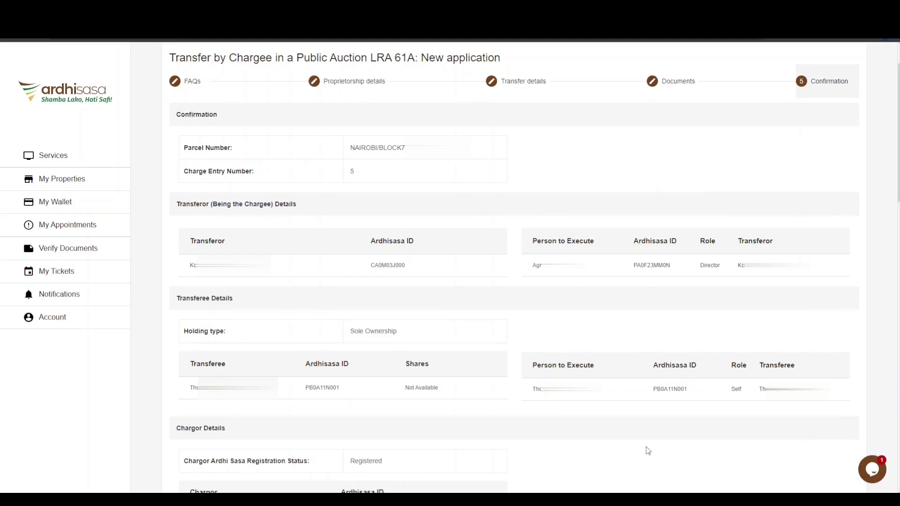
{"action": "scroll", "coordinate": [515, 375], "scroll_direction": "down", "scroll_amount": 10}
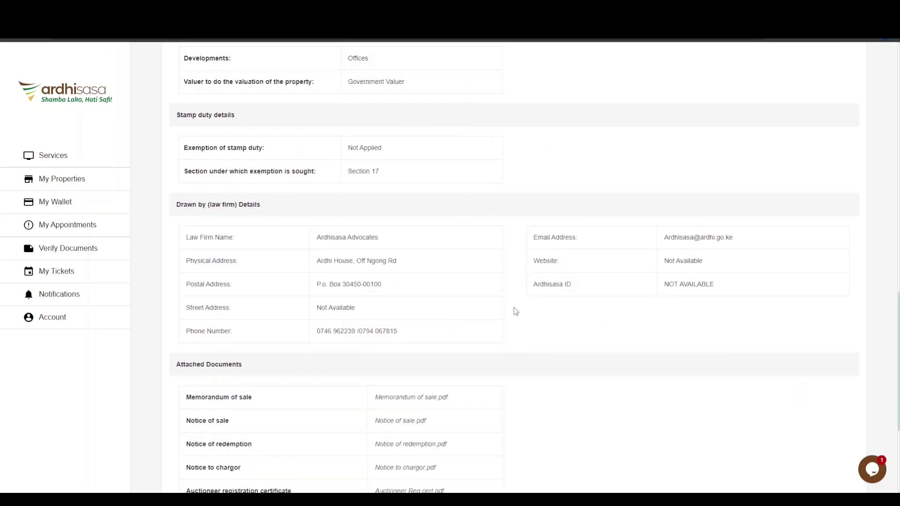
{"action": "scroll", "coordinate": [516, 311], "scroll_direction": "down", "scroll_amount": 4}
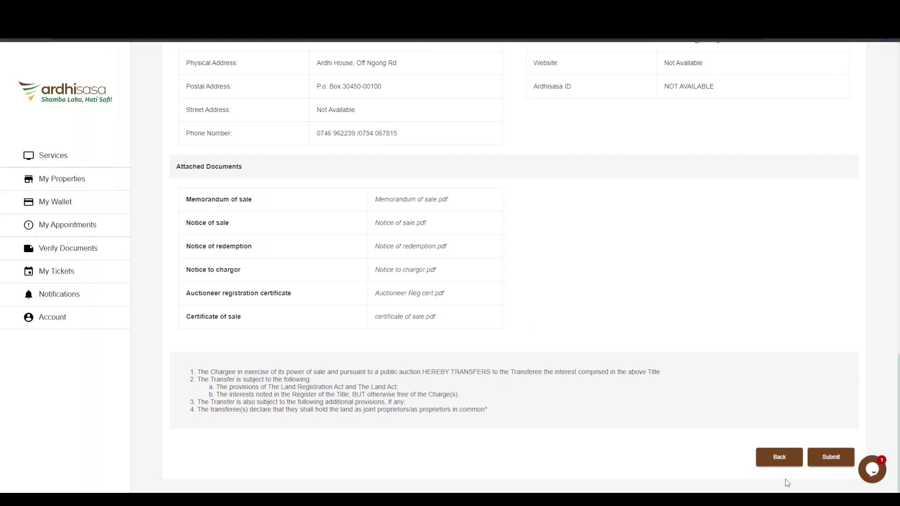
Submit the LRA 61A application, confirm with Yes, and close the success message
{"action": "left_click", "coordinate": [821, 463]}
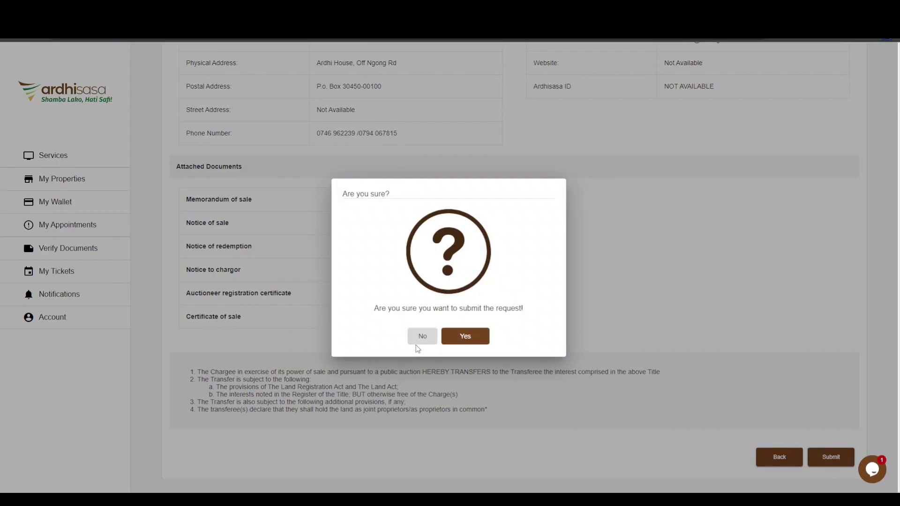
{"action": "left_click", "coordinate": [461, 342]}
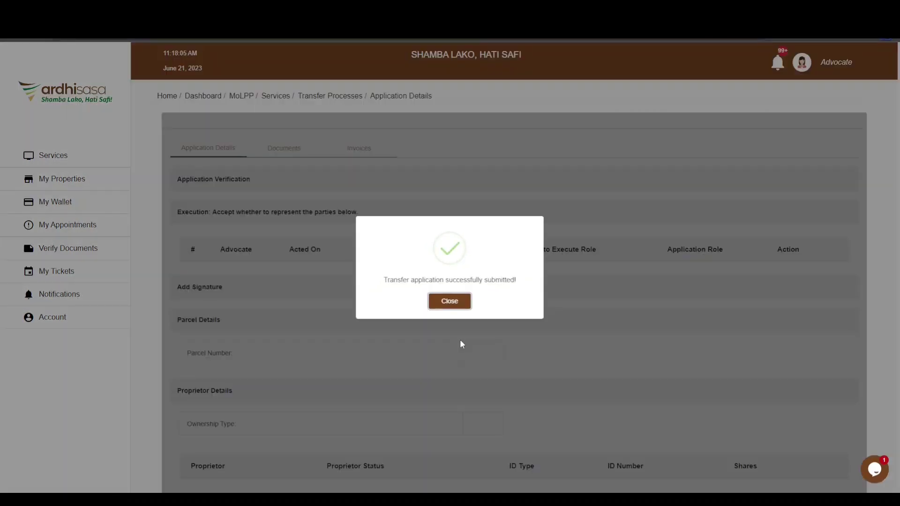
{"action": "left_click", "coordinate": [450, 304]}
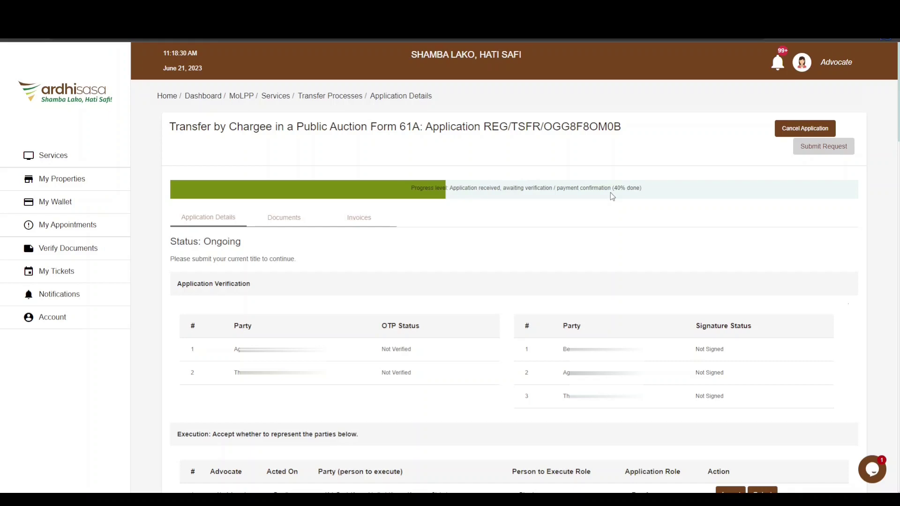
{"action": "scroll", "coordinate": [562, 225], "scroll_direction": "down", "scroll_amount": 3}
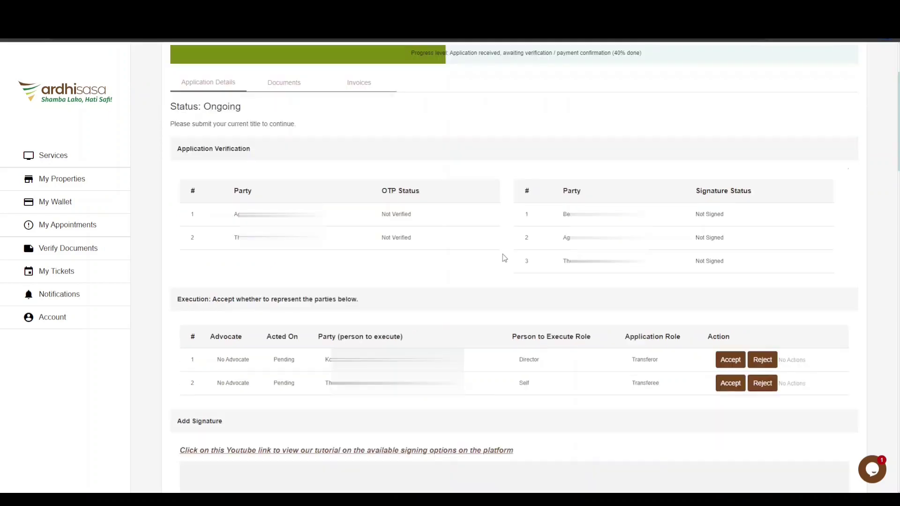
{"action": "scroll", "coordinate": [502, 254], "scroll_direction": "down", "scroll_amount": 1}
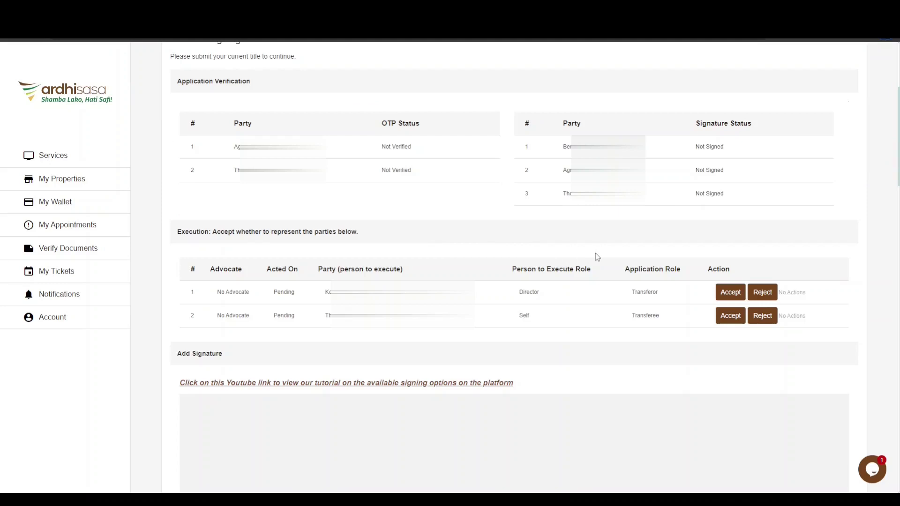
Accept representing the transferor in the Execution section, confirm, and close the success message
{"action": "left_click", "coordinate": [731, 293]}
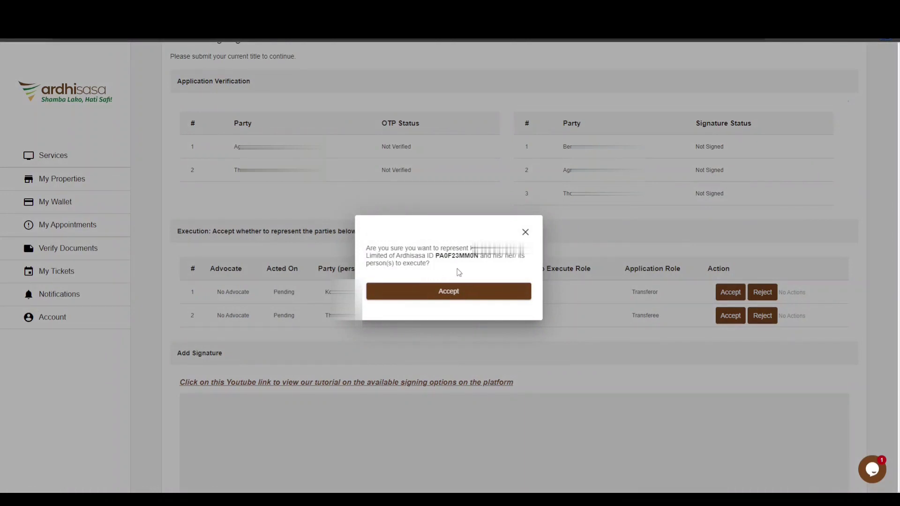
{"action": "left_click", "coordinate": [456, 293]}
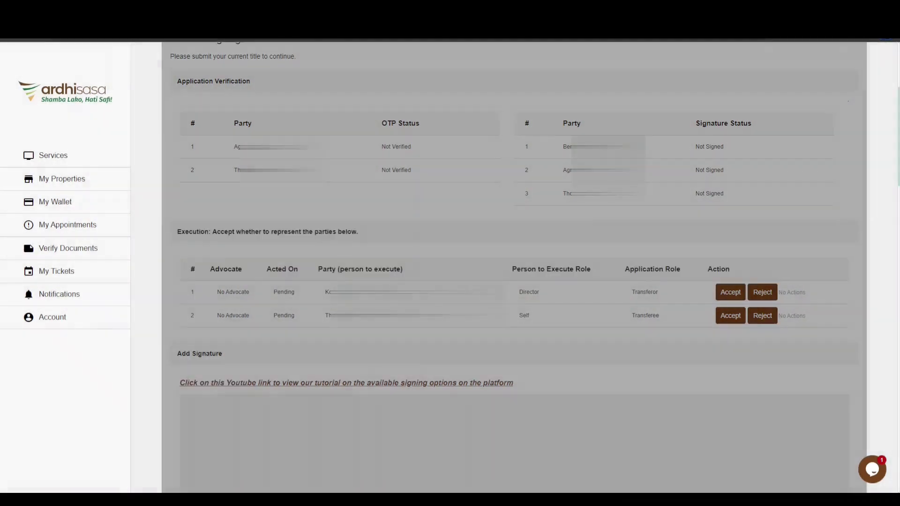
{"action": "left_click", "coordinate": [451, 301]}
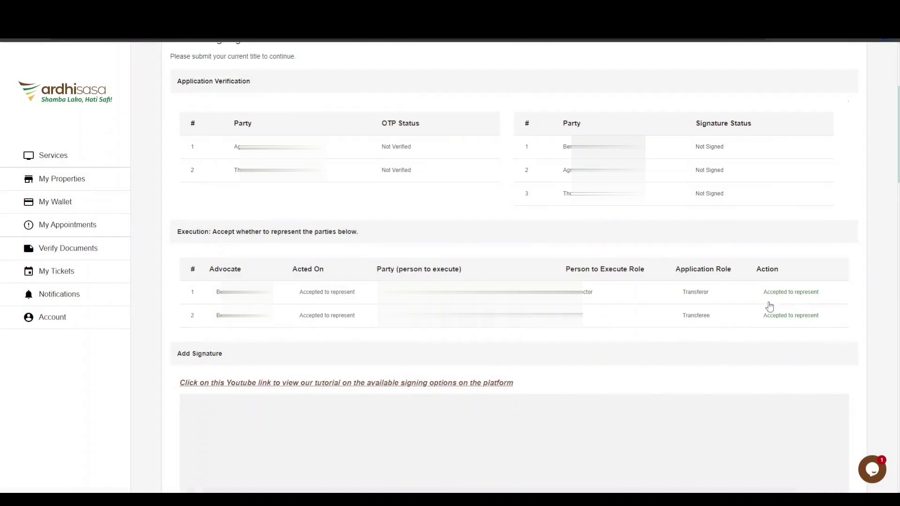
{"action": "scroll", "coordinate": [527, 357], "scroll_direction": "down", "scroll_amount": 3}
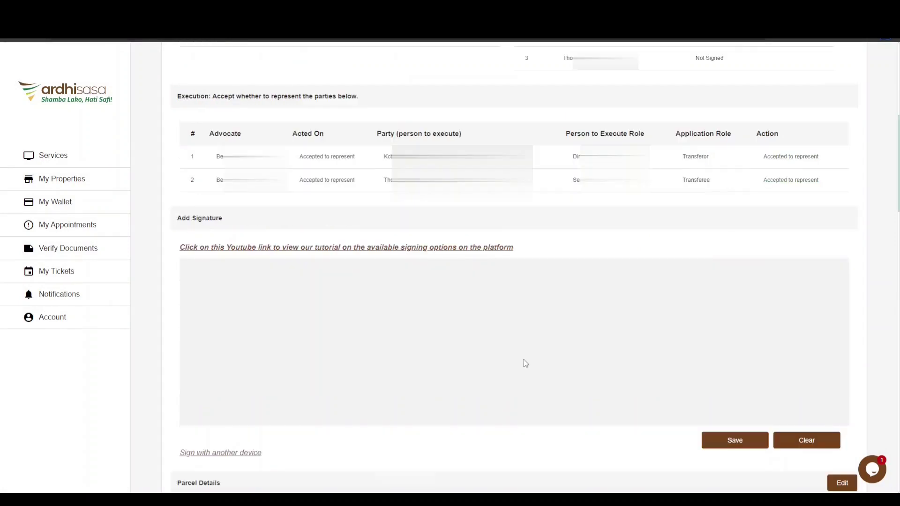
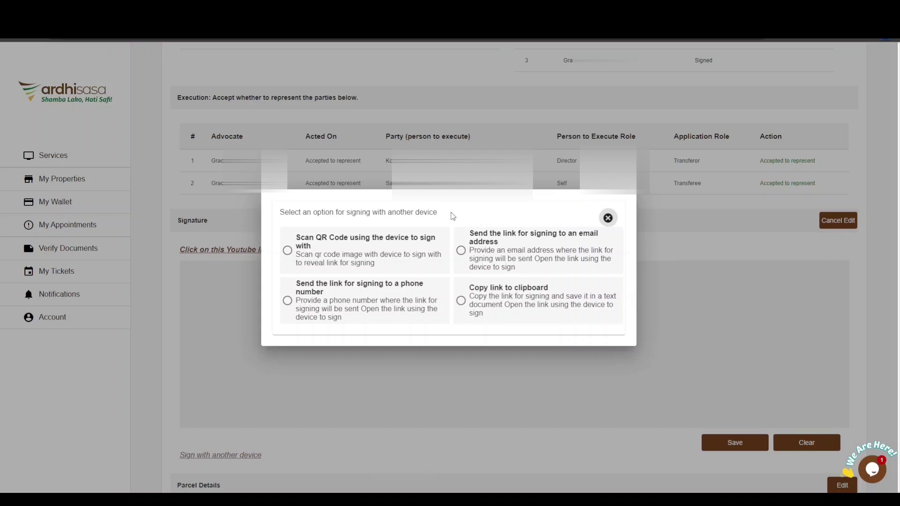
Dismiss the sign-with-another-device options and draw a handwritten signature on the pad
{"action": "left_click", "coordinate": [533, 362]}
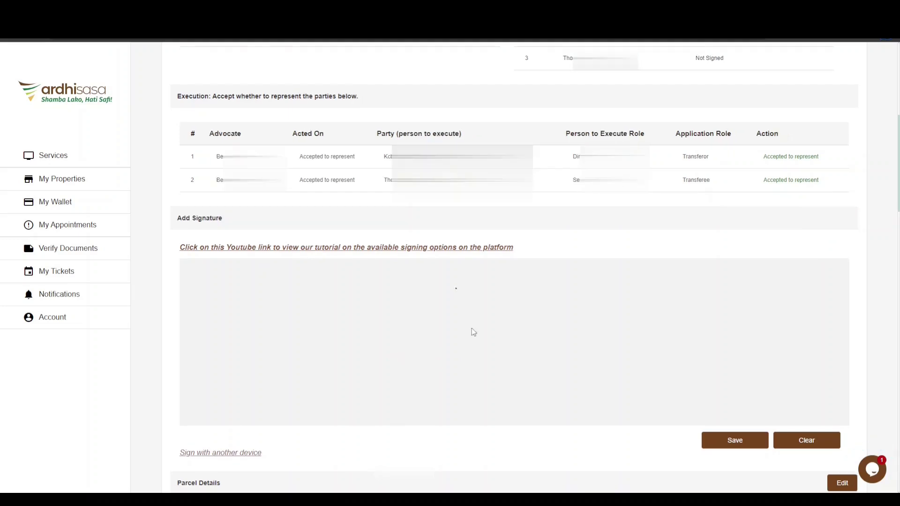
{"action": "mouse_move", "coordinate": [470, 331]}
{"action": "left_mouse_down"}
{"action": "mouse_move", "coordinate": [464, 278]}
{"action": "mouse_move", "coordinate": [459, 299]}
{"action": "mouse_move", "coordinate": [467, 289]}
{"action": "mouse_move", "coordinate": [484, 326]}
{"action": "mouse_move", "coordinate": [585, 364]}
{"action": "mouse_move", "coordinate": [504, 355]}
{"action": "left_mouse_up"}
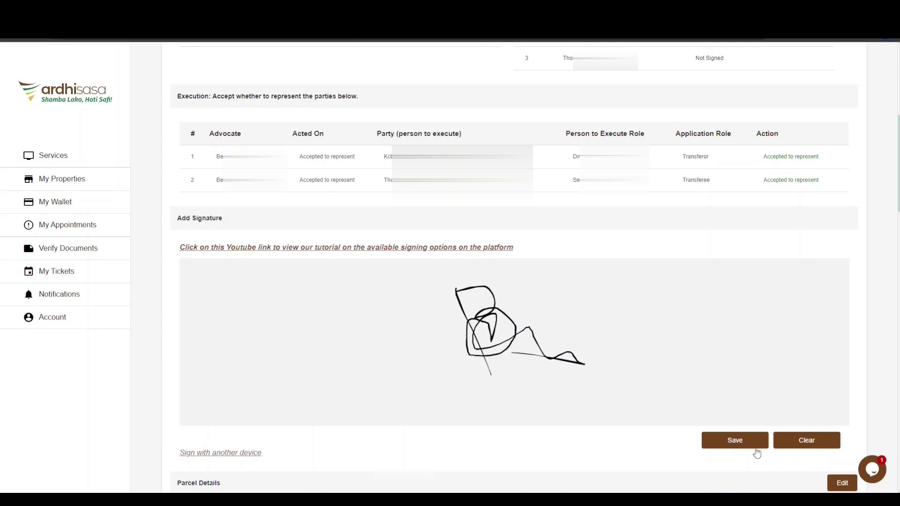
Save the drawn signature and confirm it as the party's signature
{"action": "left_click", "coordinate": [756, 448]}
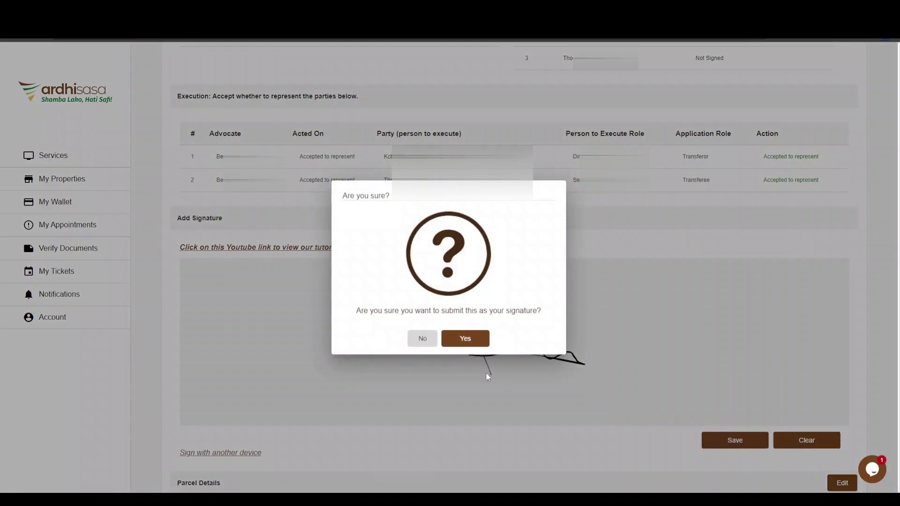
{"action": "left_click", "coordinate": [481, 345]}
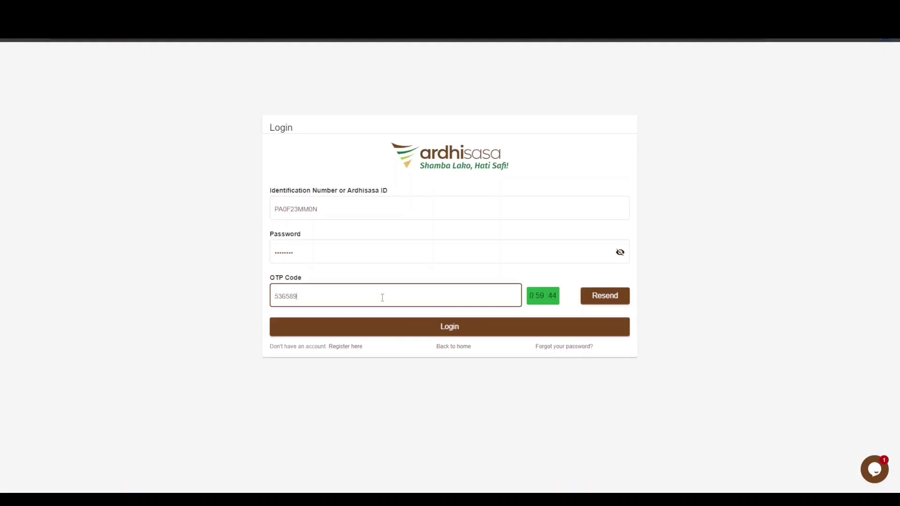
Log in and open the first Transfer By Chargee In Public Auction notification
{"action": "left_click", "coordinate": [445, 328]}
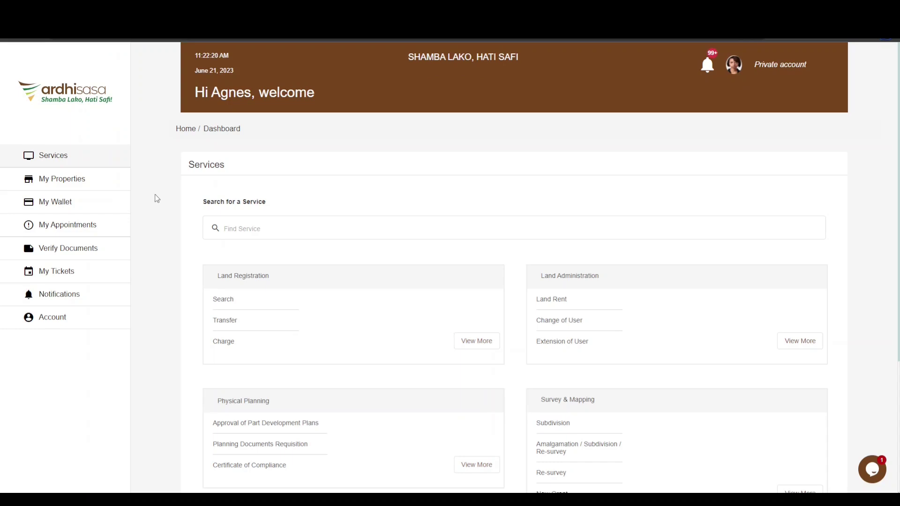
{"action": "left_click", "coordinate": [103, 303]}
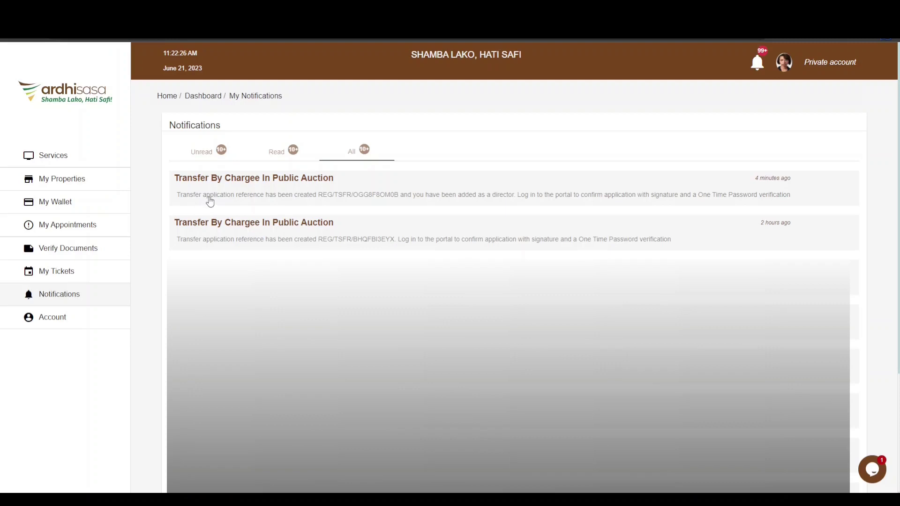
{"action": "left_click", "coordinate": [209, 200]}
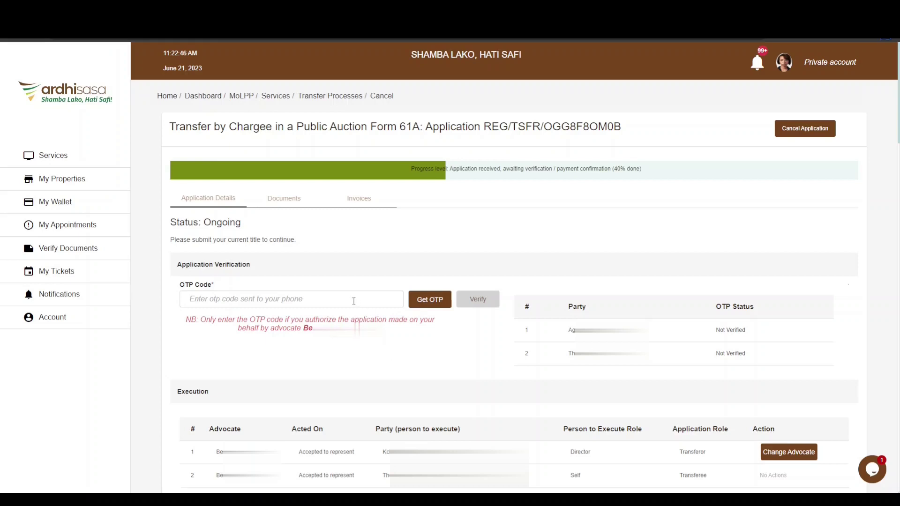
Request a one-time code and verify it so the second party's OTP reads Verified
{"action": "left_click", "coordinate": [354, 300]}
{"action": "left_click", "coordinate": [434, 305]}
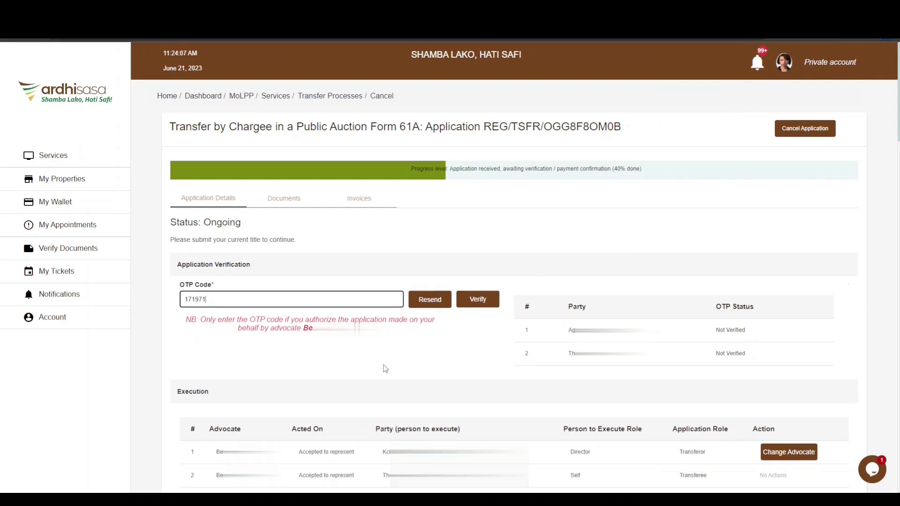
{"action": "left_click", "coordinate": [483, 305]}
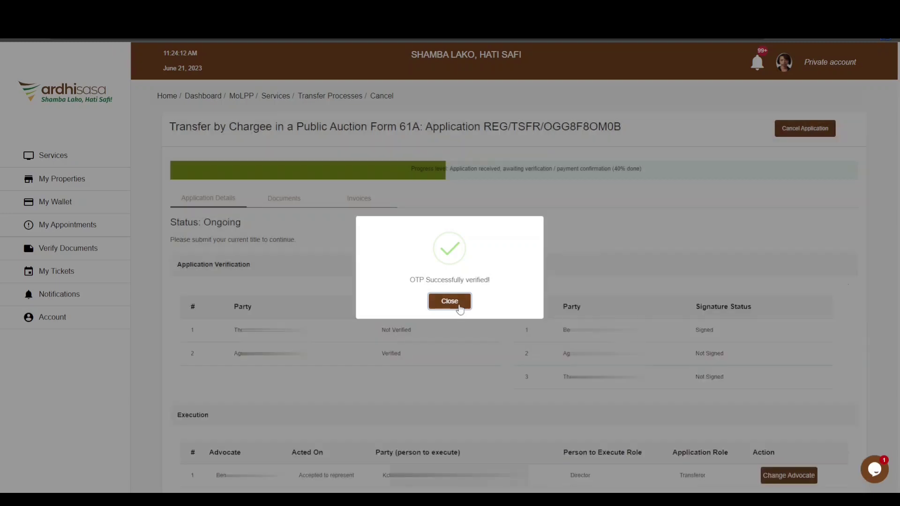
{"action": "left_click", "coordinate": [449, 302]}
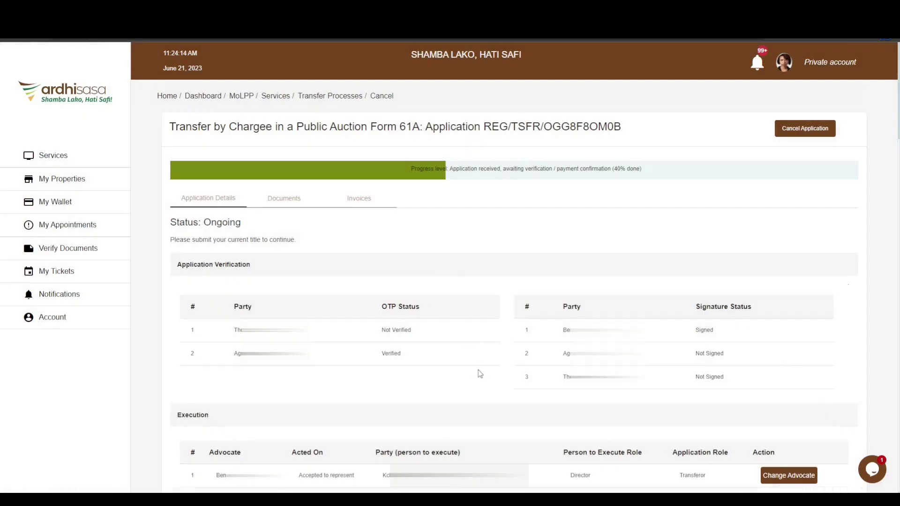
{"action": "scroll", "coordinate": [581, 325], "scroll_direction": "down", "scroll_amount": 7}
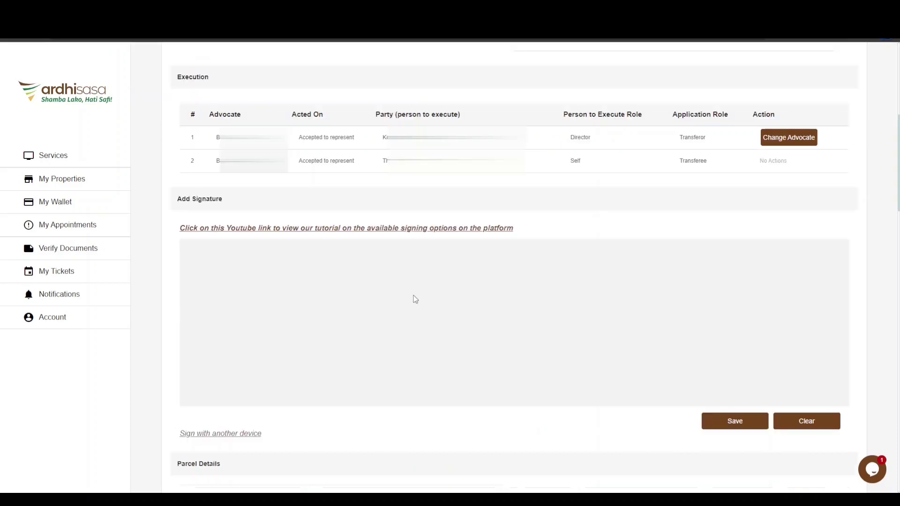
Draw the second party's signature, save it and confirm the submission
{"action": "mouse_move", "coordinate": [404, 297]}
{"action": "left_mouse_down"}
{"action": "mouse_move", "coordinate": [392, 380]}
{"action": "mouse_move", "coordinate": [401, 282]}
{"action": "mouse_move", "coordinate": [472, 346]}
{"action": "mouse_move", "coordinate": [649, 353]}
{"action": "mouse_move", "coordinate": [498, 311]}
{"action": "mouse_move", "coordinate": [513, 361]}
{"action": "left_mouse_up"}
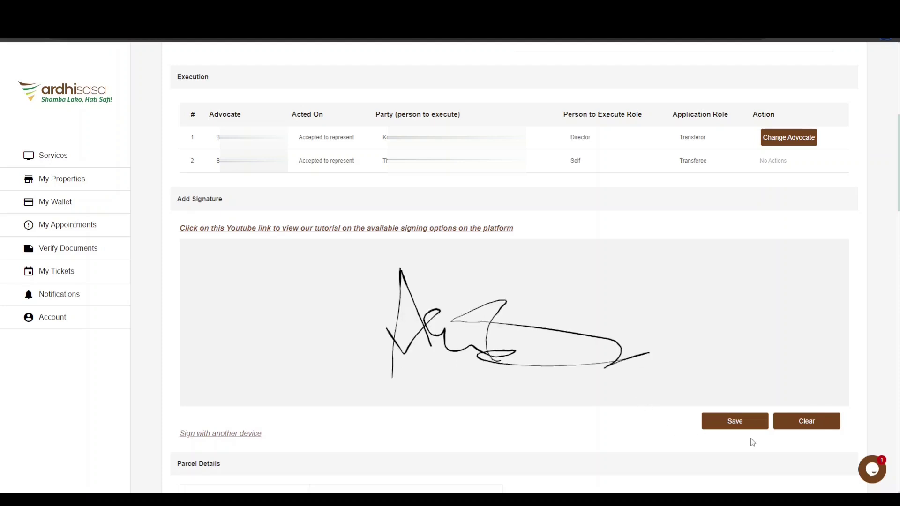
{"action": "left_click", "coordinate": [742, 423]}
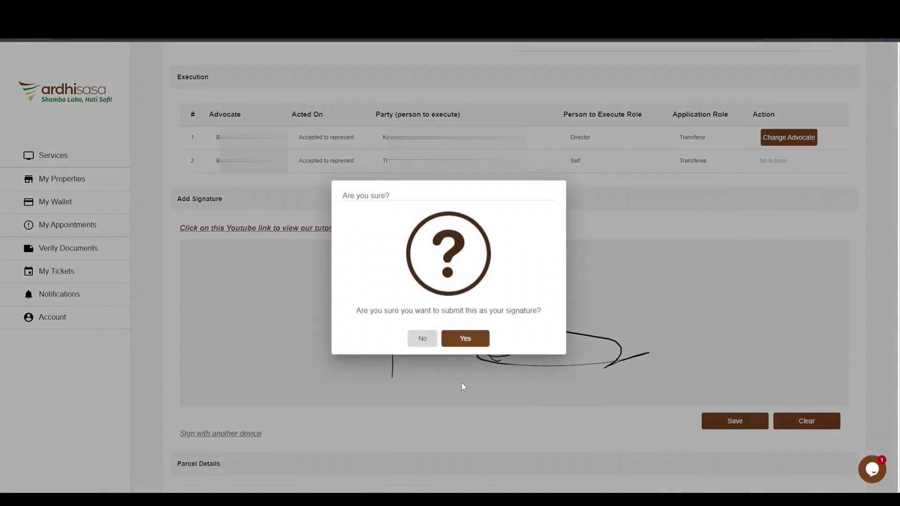
{"action": "left_click", "coordinate": [465, 338]}
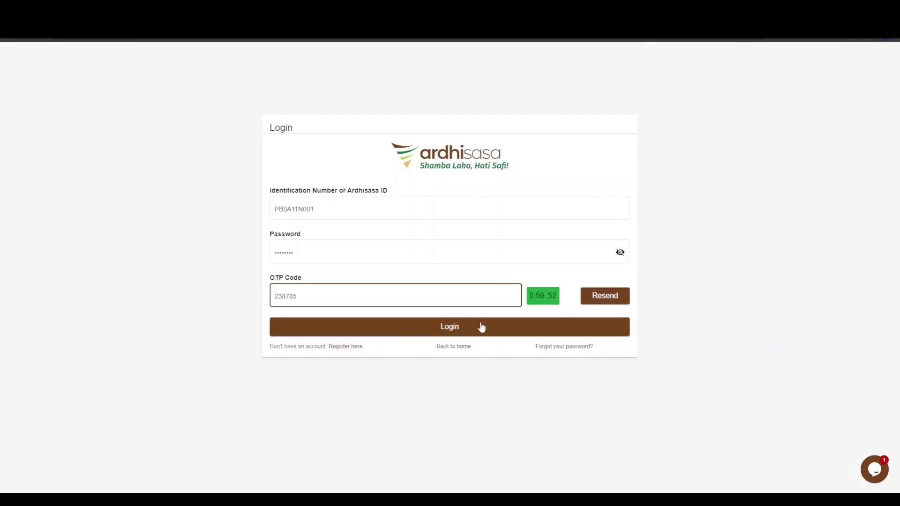
Log in as the next party and verify their OTP so both parties show Verified
{"action": "left_click", "coordinate": [482, 327]}
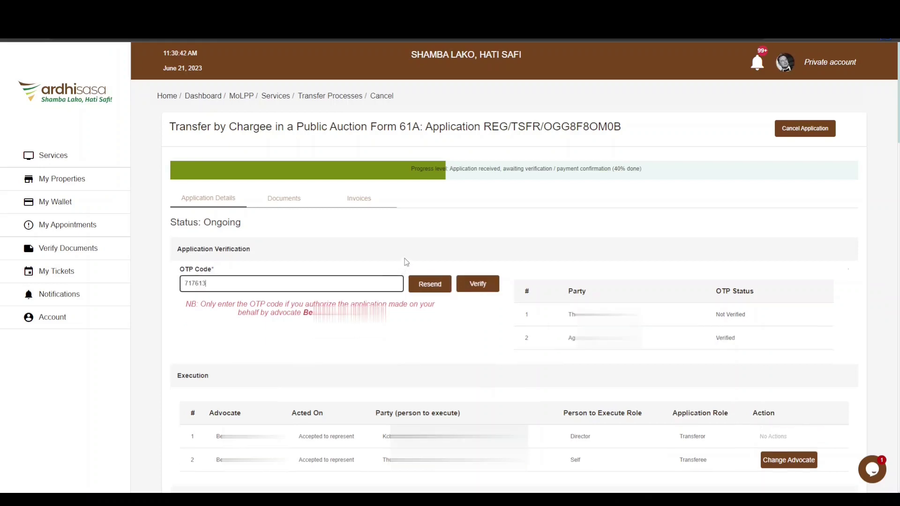
{"action": "left_click", "coordinate": [483, 288]}
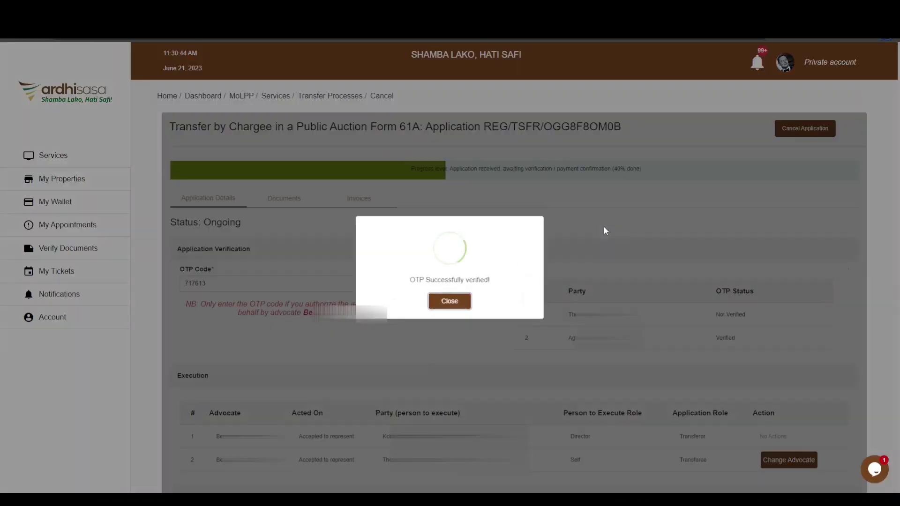
{"action": "left_click", "coordinate": [456, 303]}
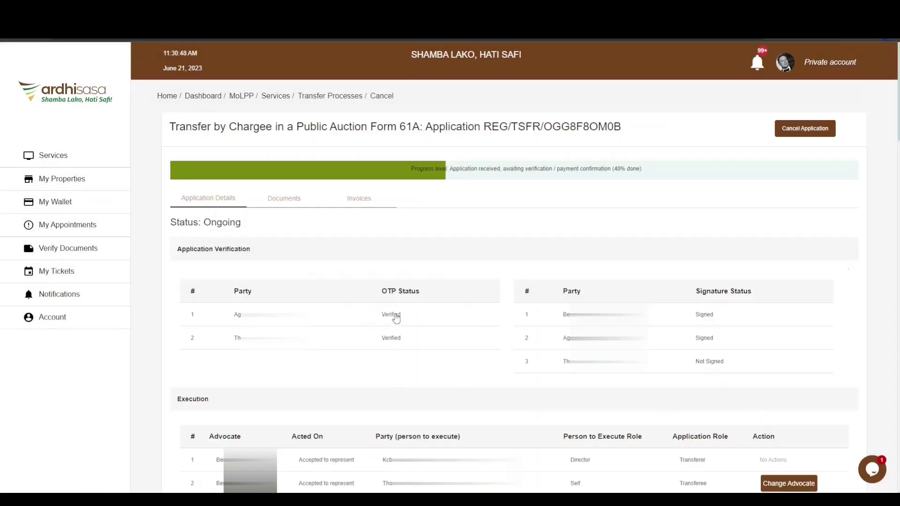
{"action": "scroll", "coordinate": [371, 295], "scroll_direction": "down", "scroll_amount": 6}
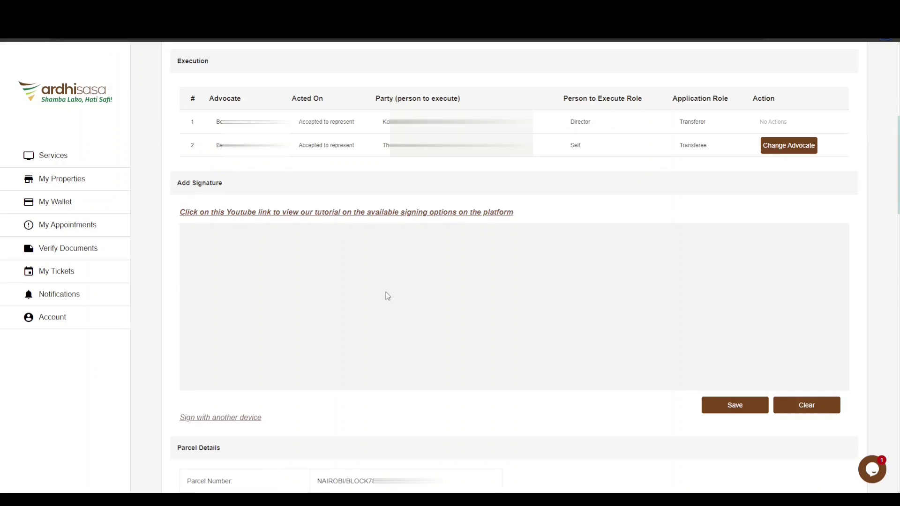
Draw the third party's signature in two strokes, then save and confirm it
{"action": "mouse_move", "coordinate": [360, 263]}
{"action": "left_mouse_down"}
{"action": "mouse_move", "coordinate": [448, 255]}
{"action": "mouse_move", "coordinate": [411, 269]}
{"action": "mouse_move", "coordinate": [472, 323]}
{"action": "left_mouse_up"}
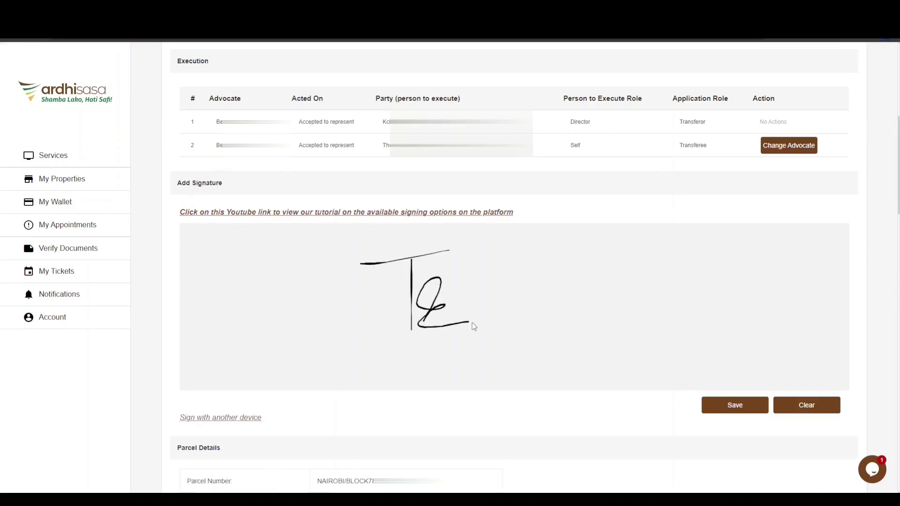
{"action": "left_click_drag", "start_coordinate": [444, 273], "coordinate": [445, 323]}
{"action": "left_click", "coordinate": [748, 411]}
{"action": "left_click", "coordinate": [475, 339]}
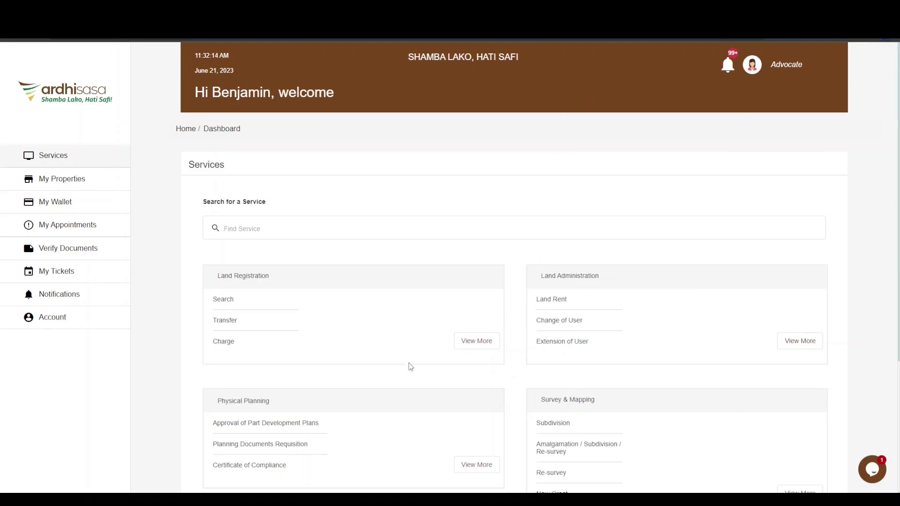
Open the newest appointment invitation from the notifications' appointments list
{"action": "left_click", "coordinate": [76, 302]}
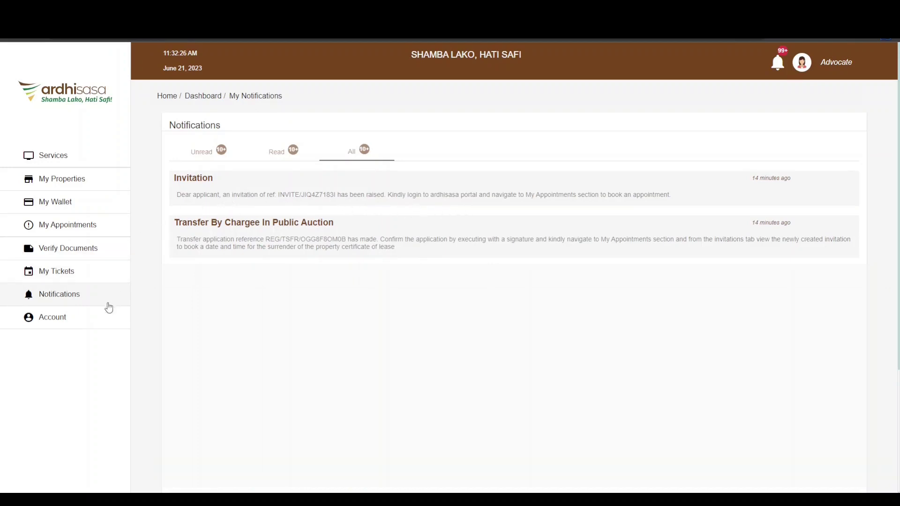
{"action": "left_click", "coordinate": [110, 236]}
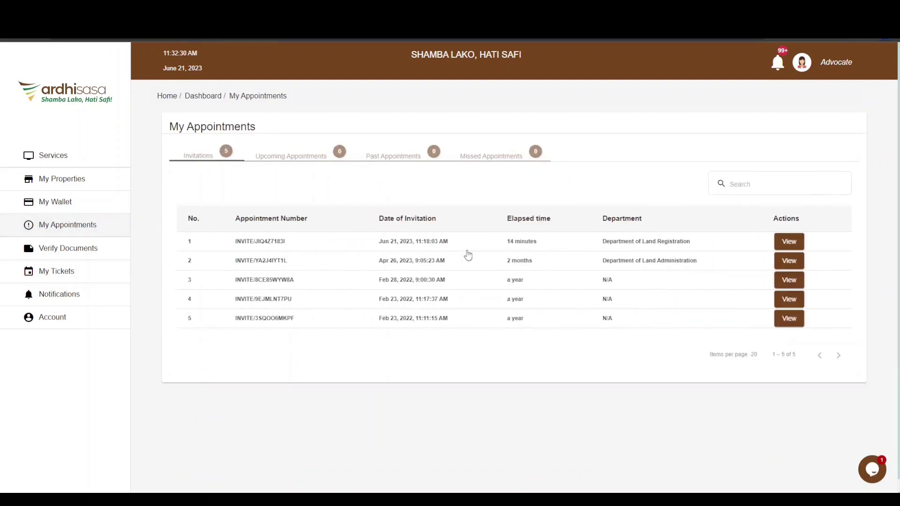
{"action": "left_click", "coordinate": [789, 242]}
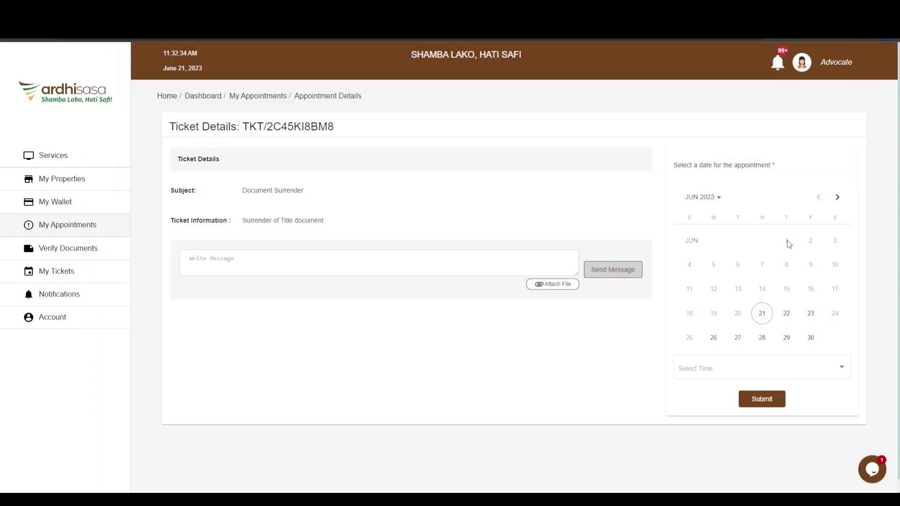
Book the Document Surrender appointment for 22 June at 10:00:00 and list upcoming appointments
{"action": "left_click", "coordinate": [787, 313]}
{"action": "left_click", "coordinate": [759, 369]}
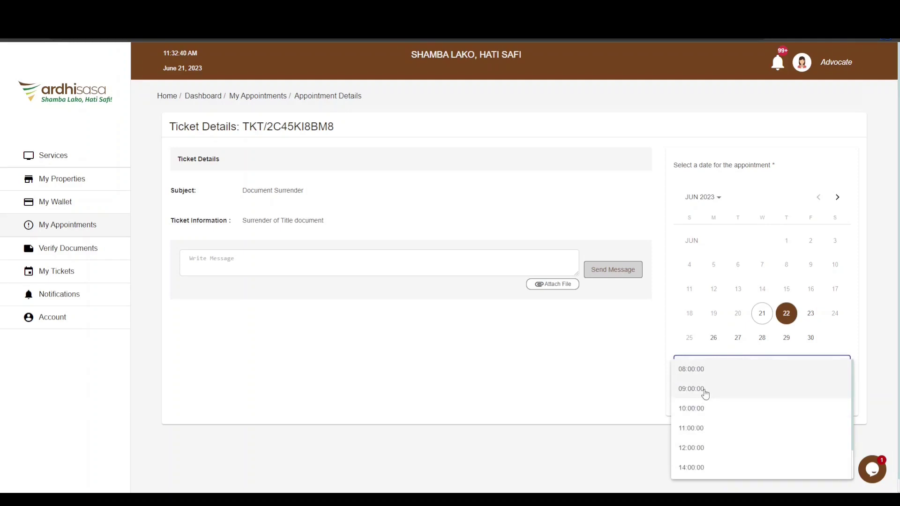
{"action": "left_click", "coordinate": [697, 409]}
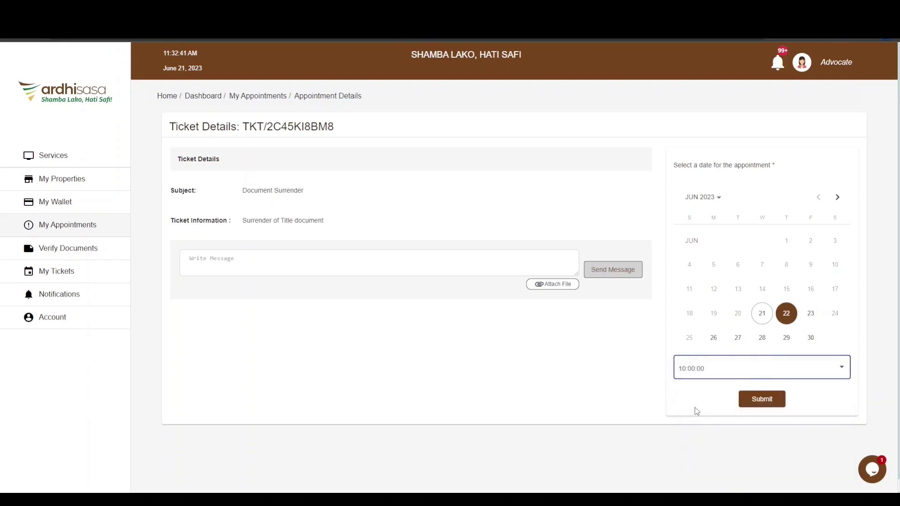
{"action": "left_click", "coordinate": [762, 400]}
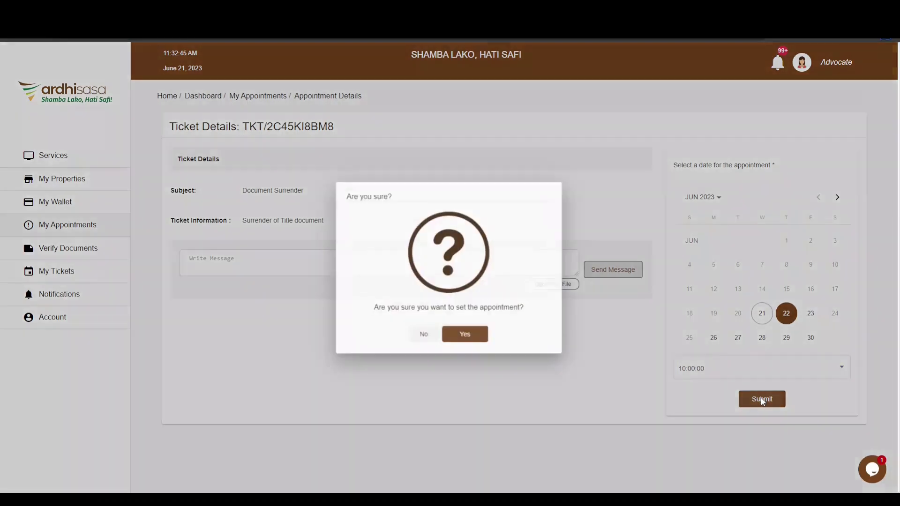
{"action": "left_click", "coordinate": [466, 338]}
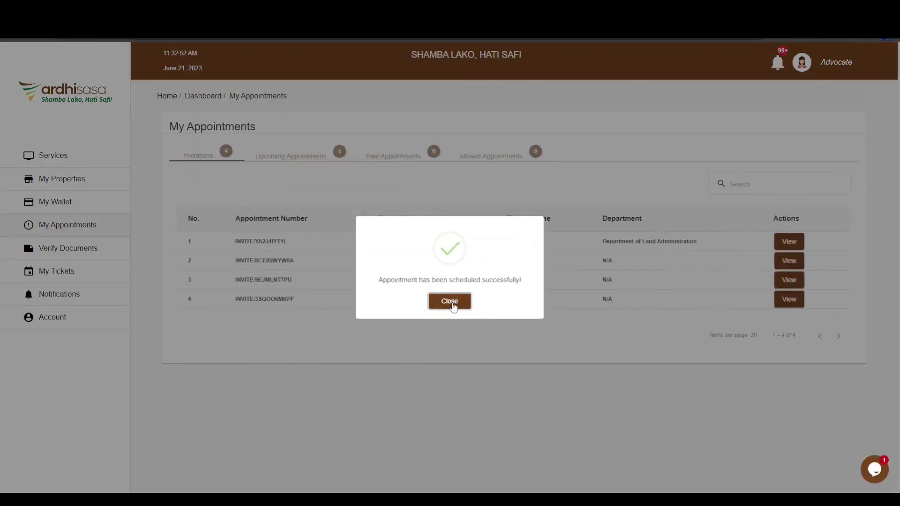
{"action": "left_click", "coordinate": [451, 305]}
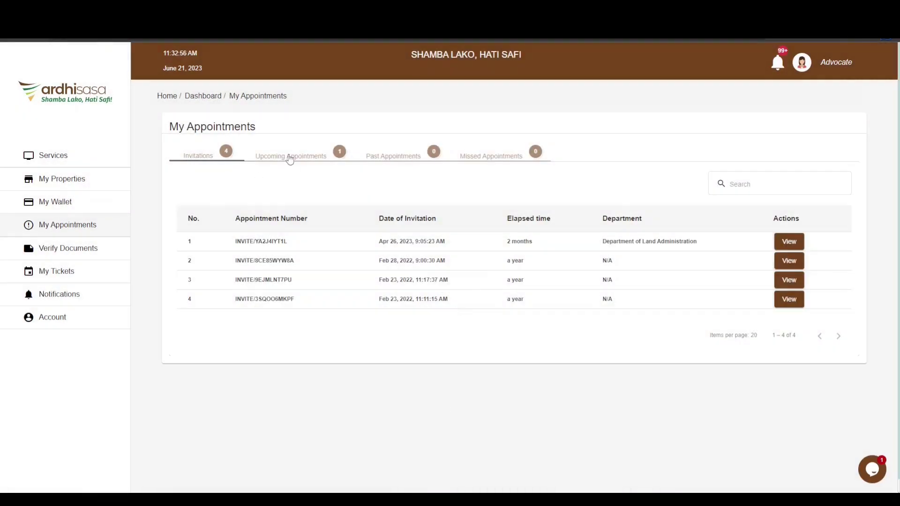
{"action": "left_click", "coordinate": [290, 156]}
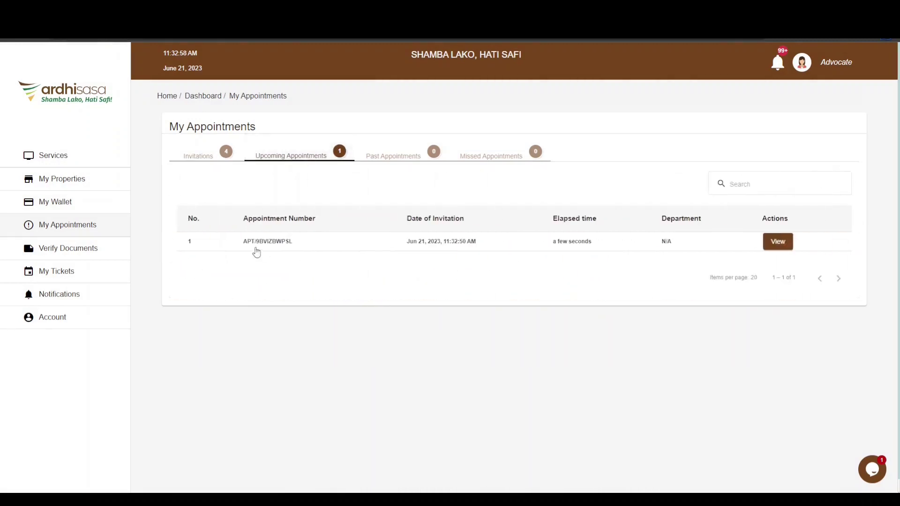
{"action": "left_click", "coordinate": [778, 241]}
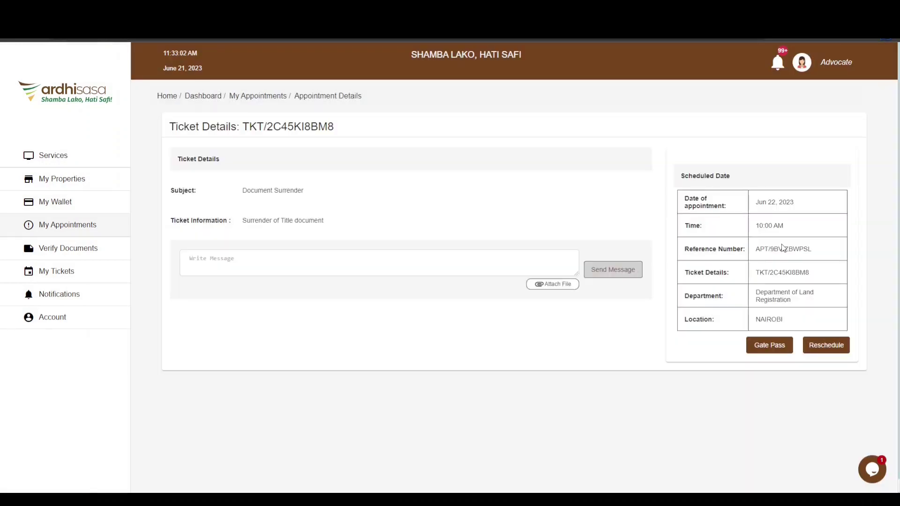
{"action": "left_click", "coordinate": [770, 346]}
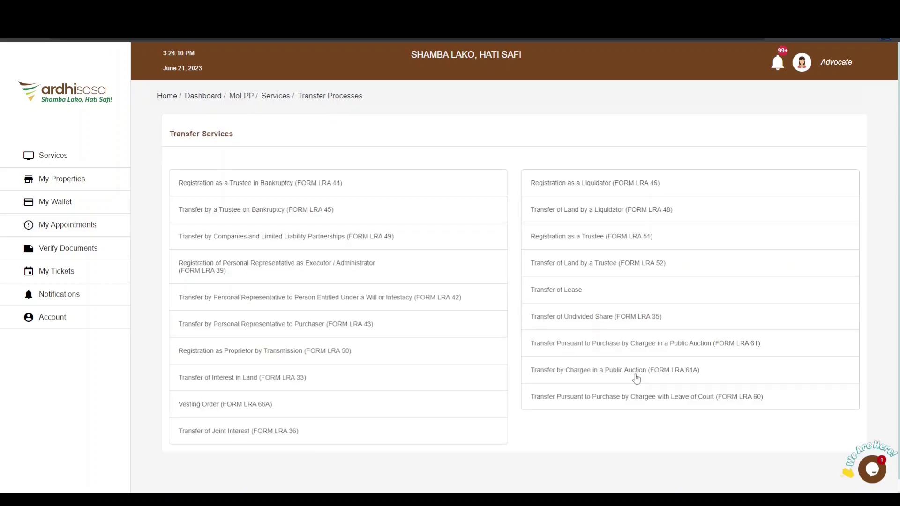
Pay the pending application's Ksh. 100,000.00 stamp duty invoice via the mock KRA option
{"action": "left_click", "coordinate": [689, 372]}
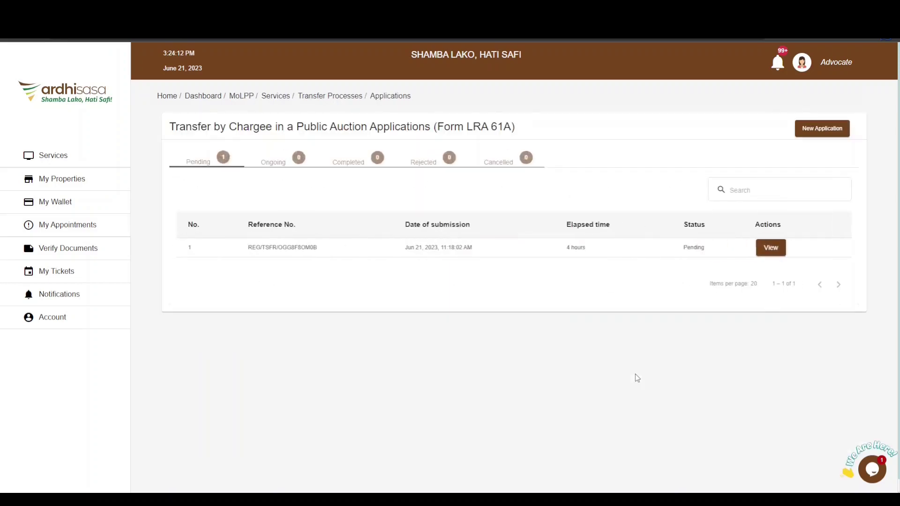
{"action": "left_click", "coordinate": [768, 248]}
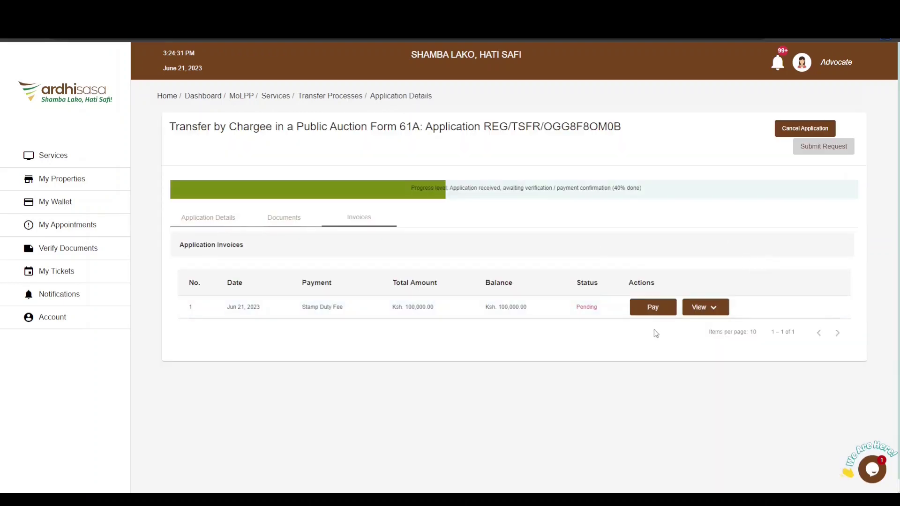
{"action": "left_click", "coordinate": [653, 307]}
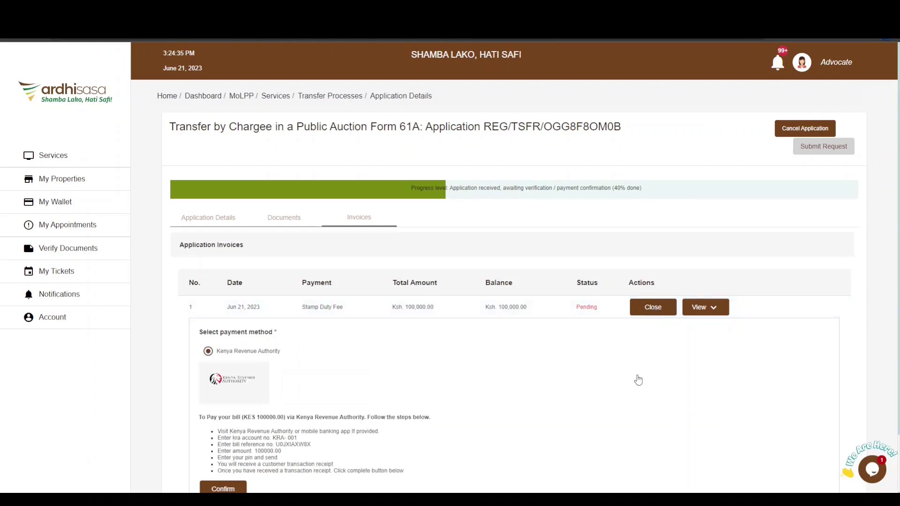
{"action": "scroll", "coordinate": [638, 380], "scroll_direction": "down", "scroll_amount": 2}
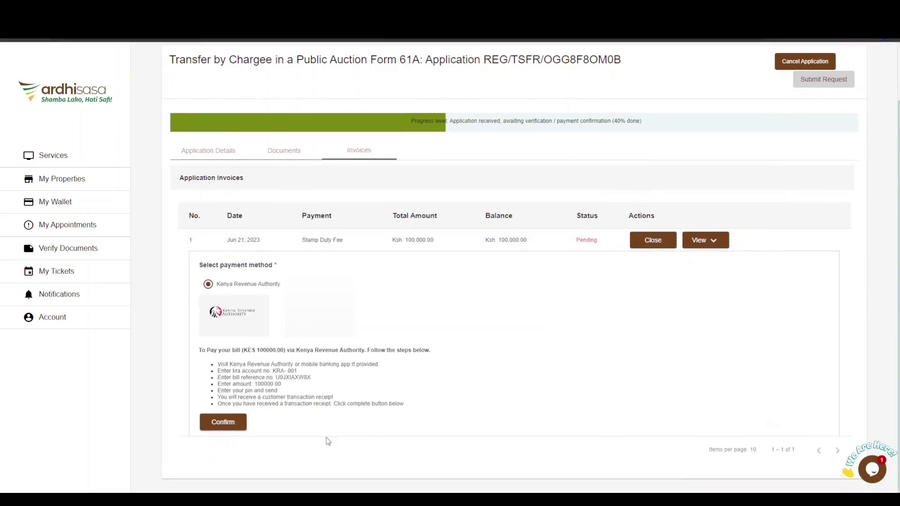
{"action": "left_click", "coordinate": [230, 424]}
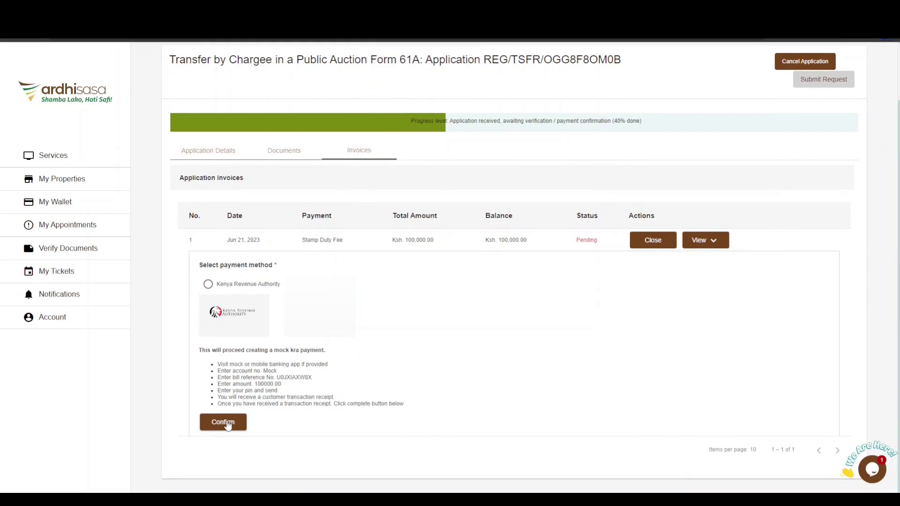
{"action": "left_click", "coordinate": [223, 423]}
Check the stamp duty invoice, then bring up the receipt viewing options
{"action": "left_click", "coordinate": [694, 276]}
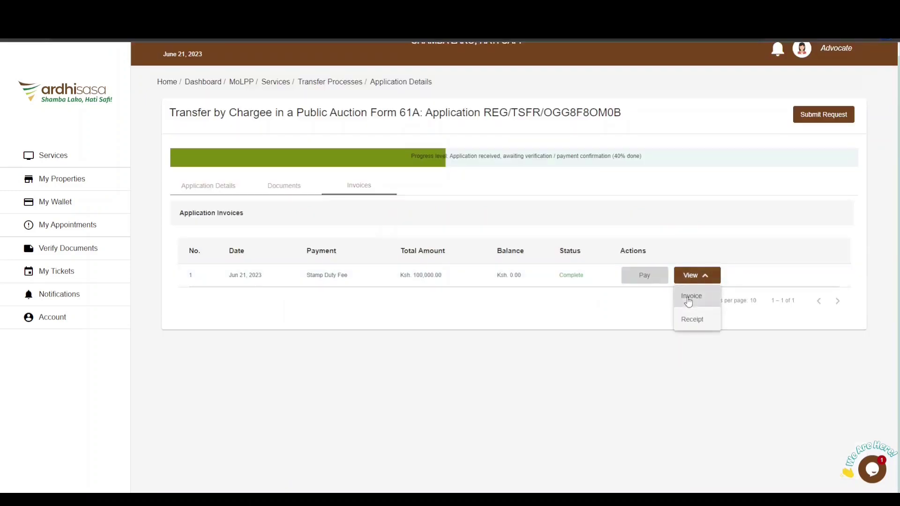
{"action": "left_click", "coordinate": [688, 298]}
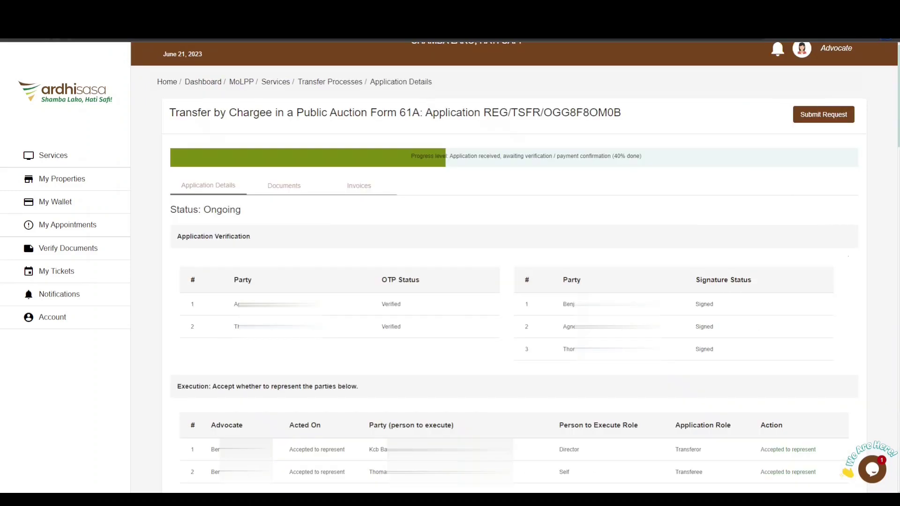
{"action": "left_click", "coordinate": [373, 190]}
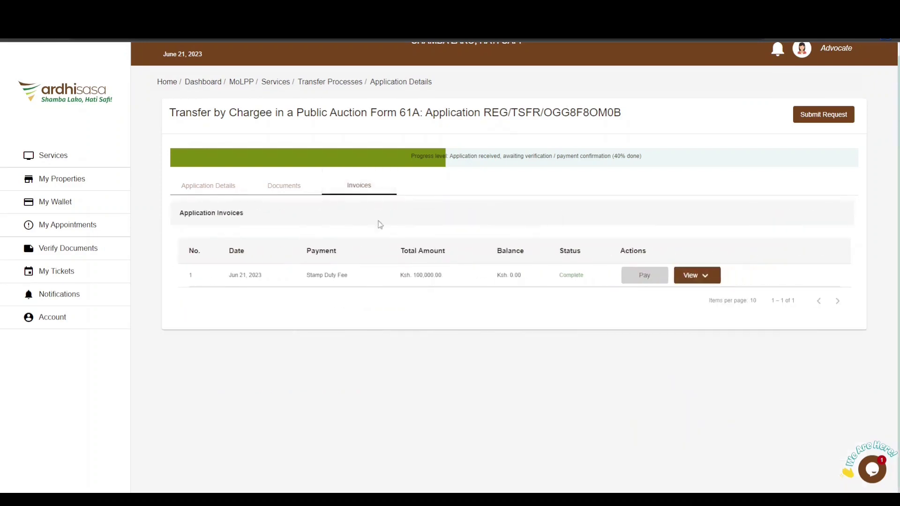
{"action": "left_click", "coordinate": [690, 276]}
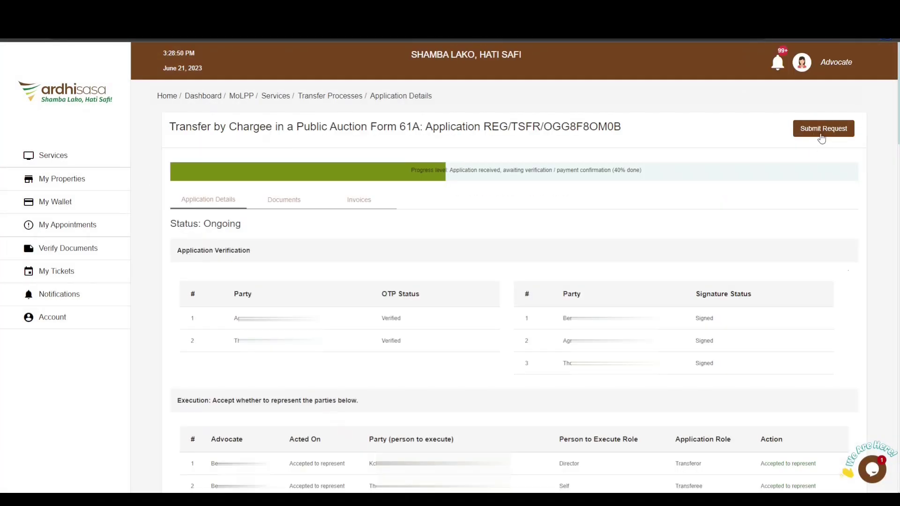
Submit the Form 61A transfer request, confirm it, and dismiss the success message
{"action": "left_click", "coordinate": [821, 130]}
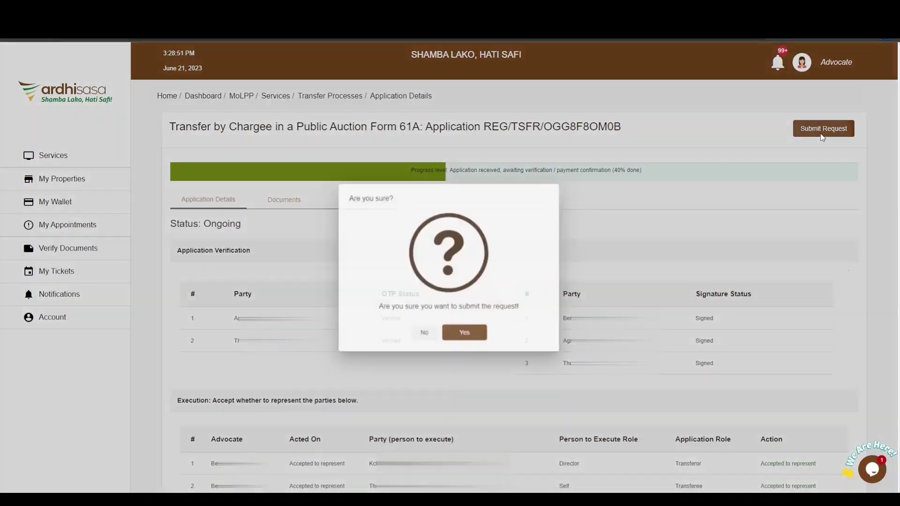
{"action": "left_click", "coordinate": [464, 336]}
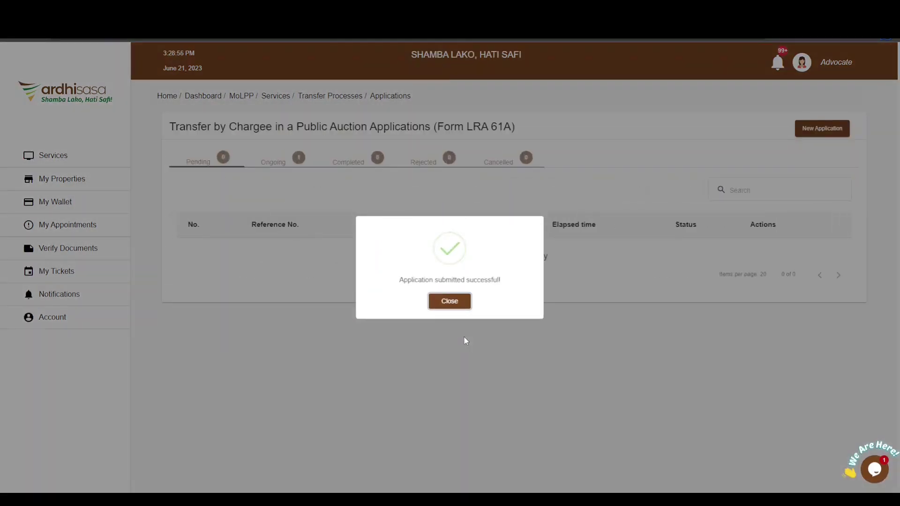
{"action": "left_click", "coordinate": [449, 302]}
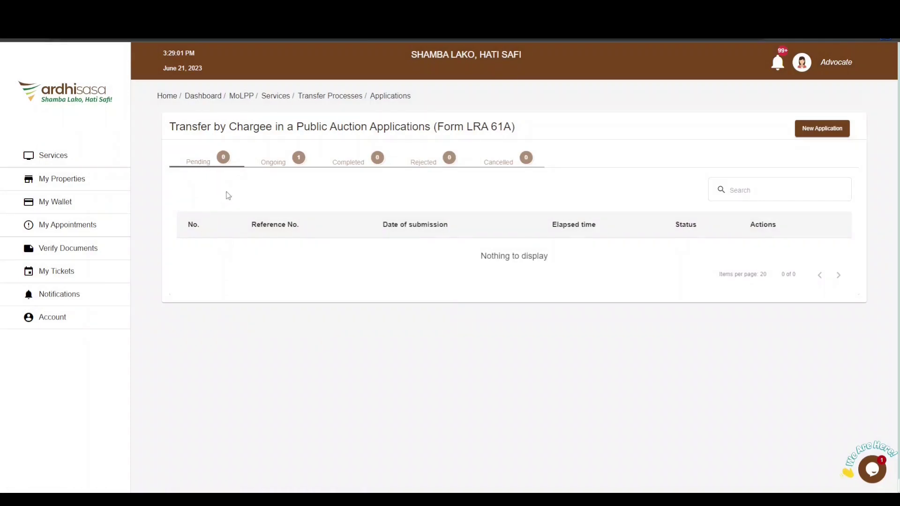
Open the application from the Ongoing list to show its 60% progress
{"action": "left_click", "coordinate": [276, 167]}
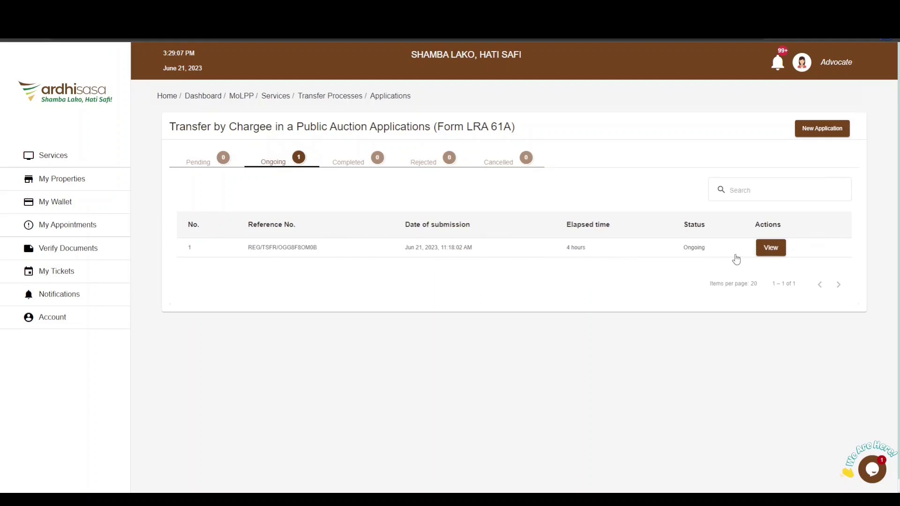
{"action": "left_click", "coordinate": [771, 248]}
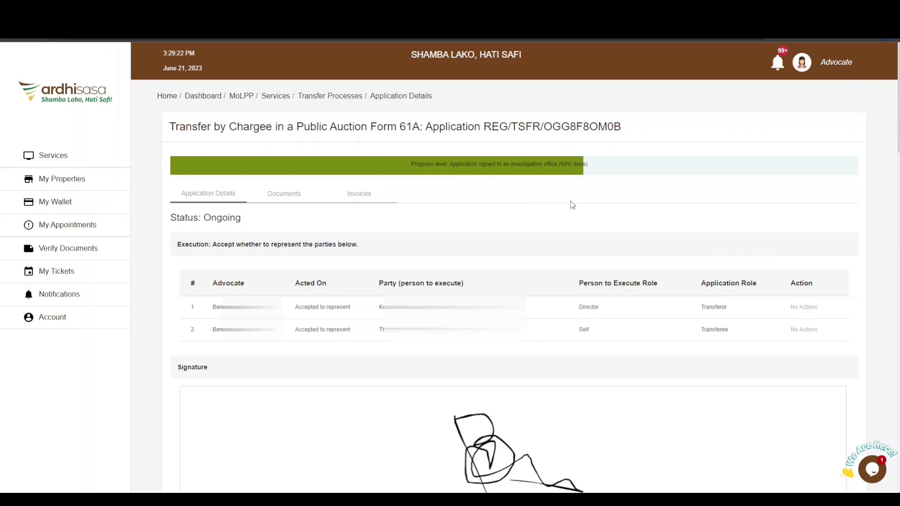
{"action": "mouse_move", "coordinate": [539, 389]}
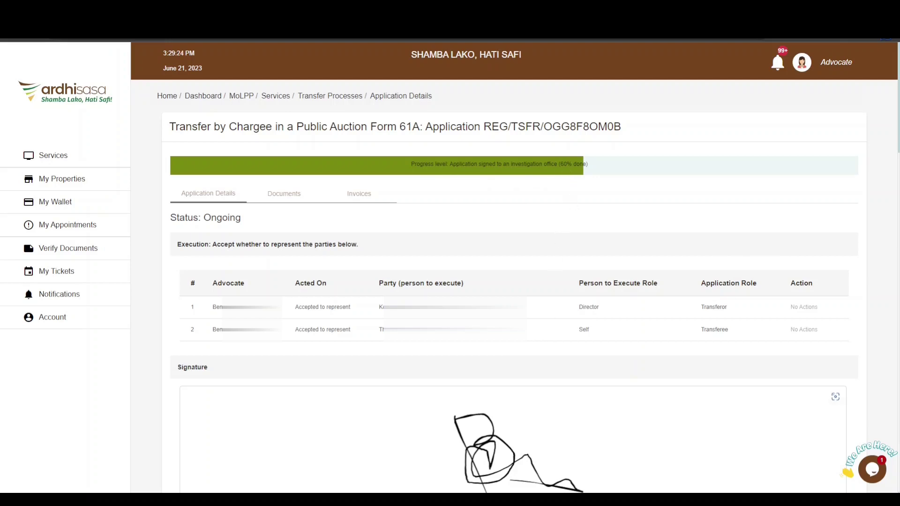